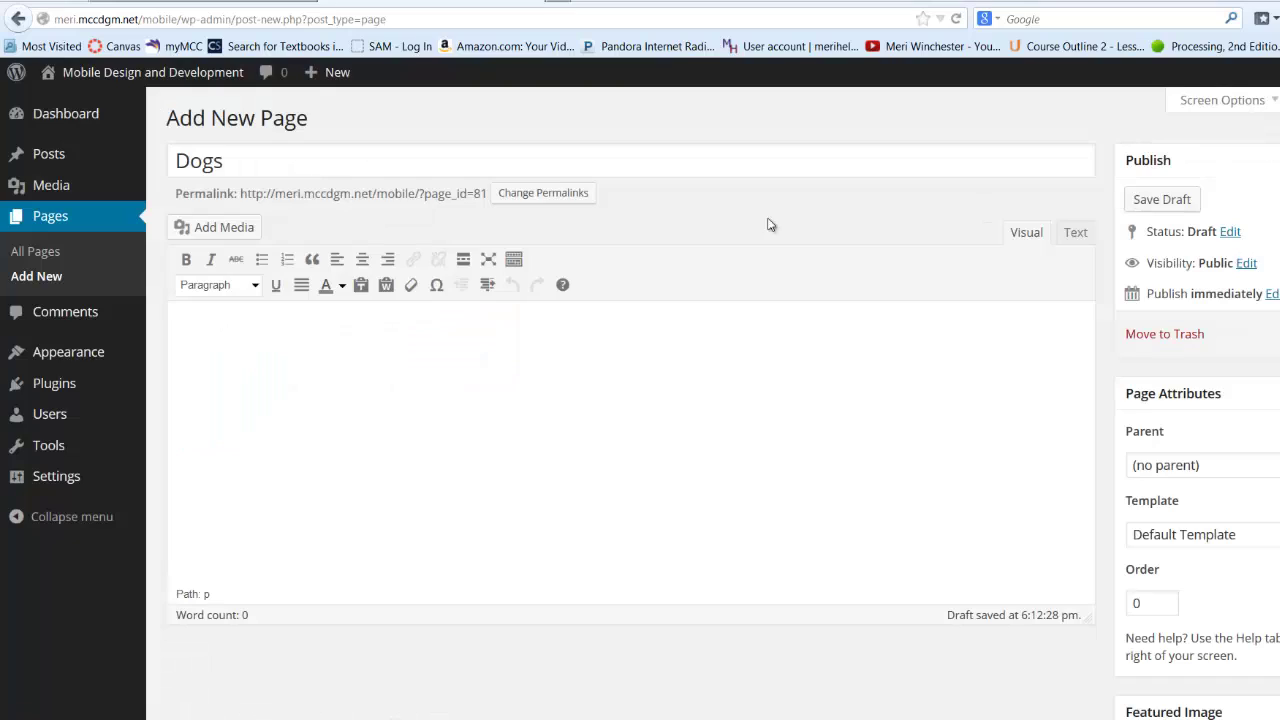
Step: Start a file upload for the page's gallery and browse to the dogs folder in the Pictures library
click(223, 229)
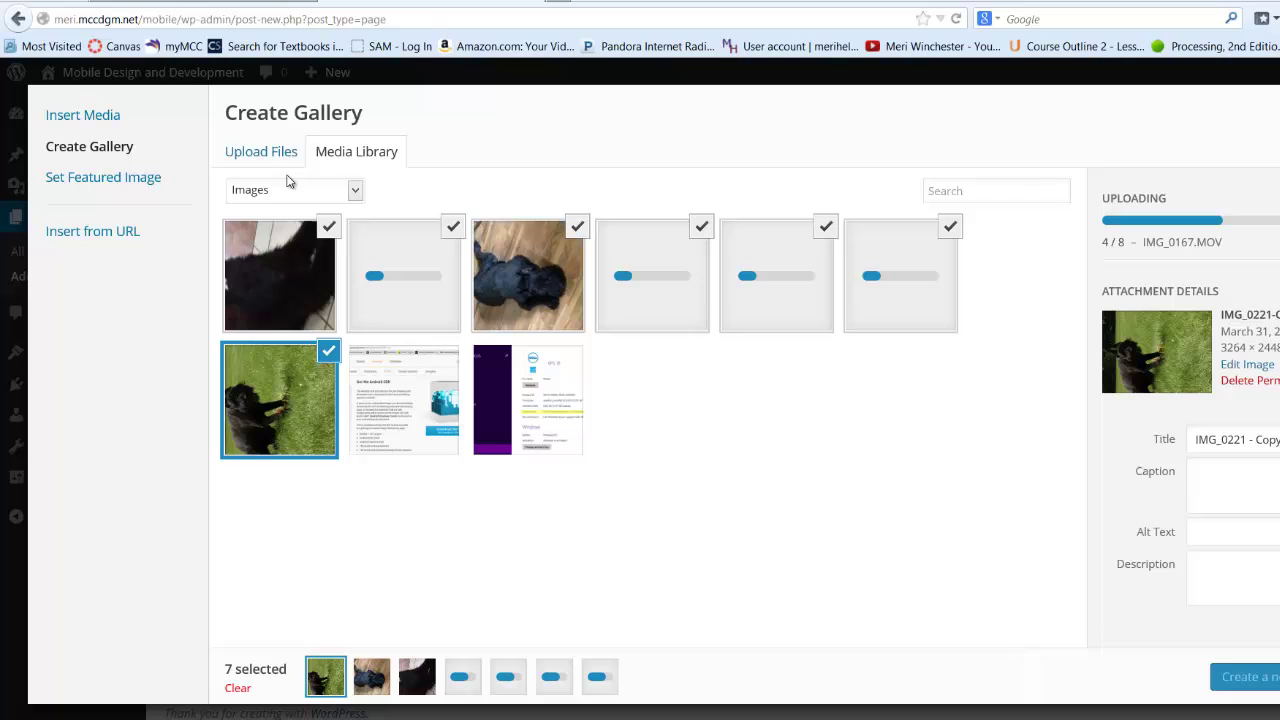
click(261, 152)
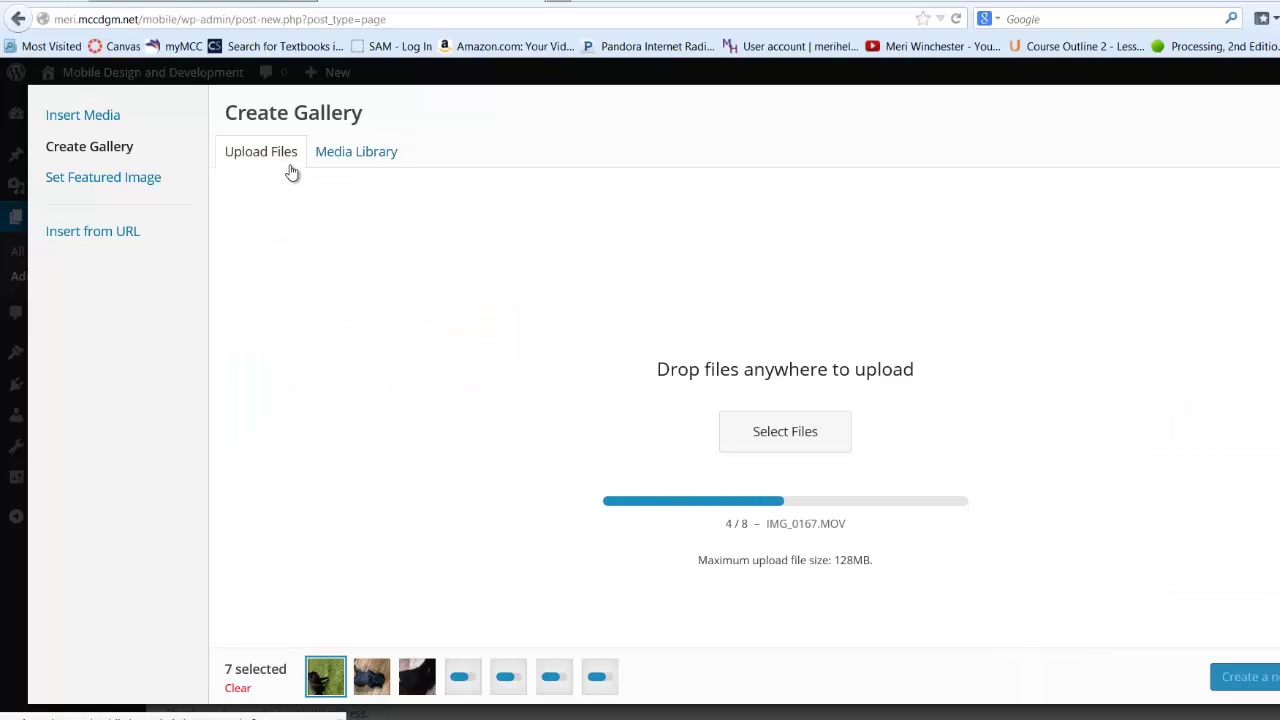
click(765, 432)
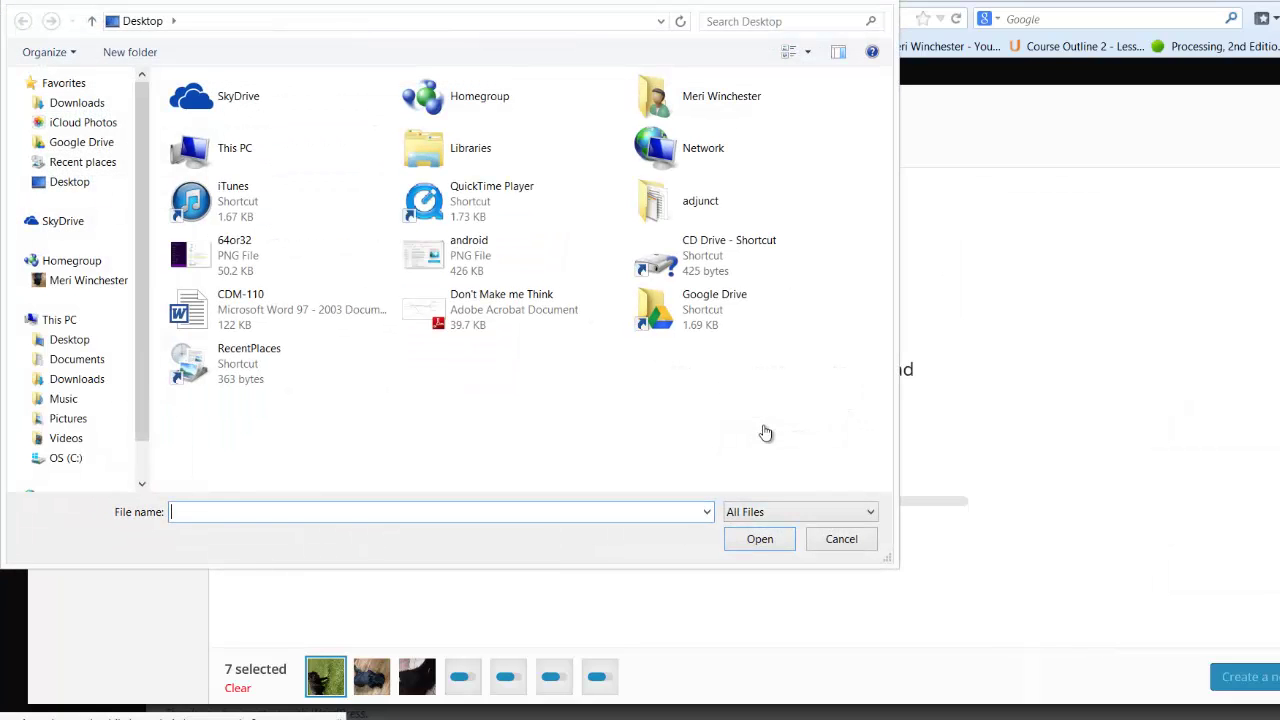
double_click(437, 163)
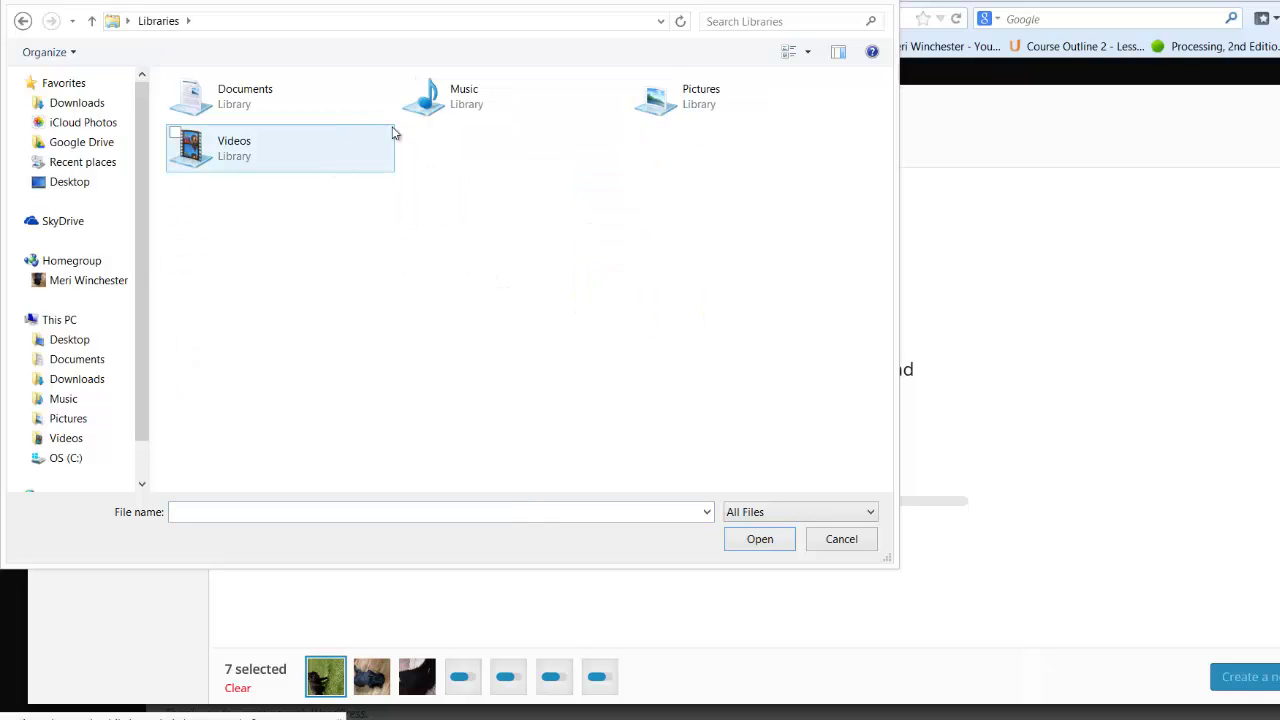
double_click(651, 107)
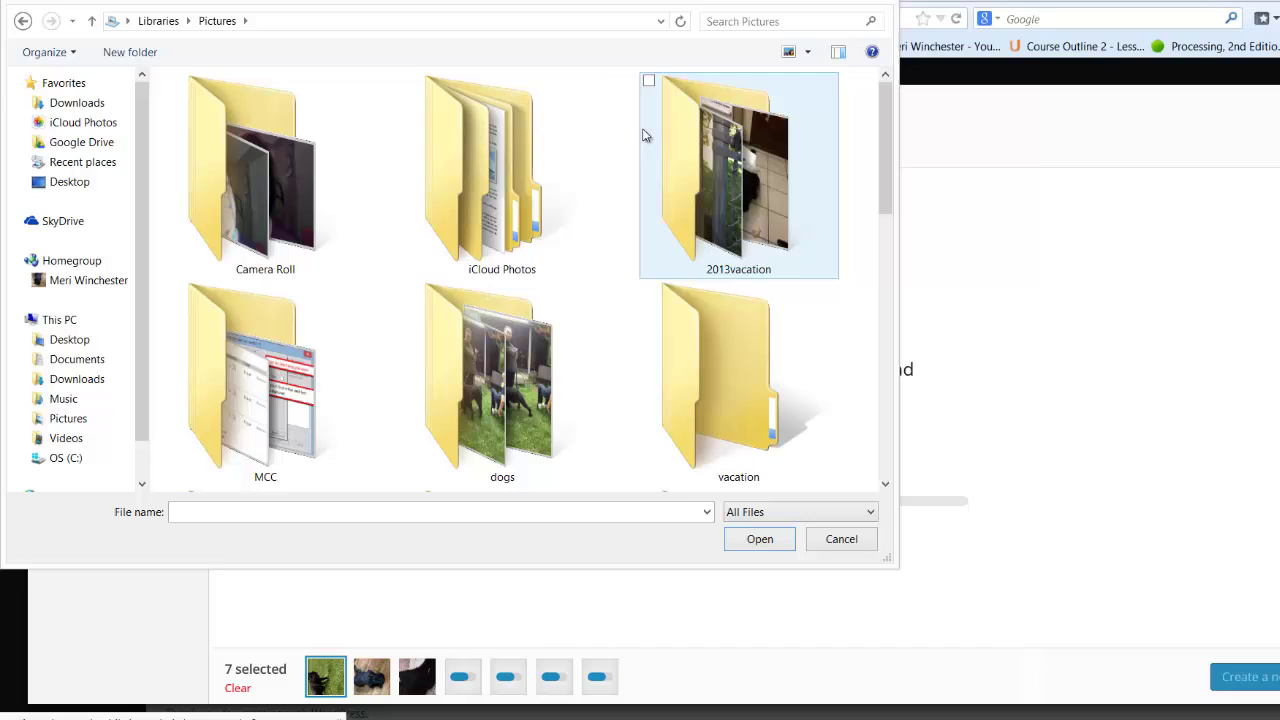
double_click(489, 373)
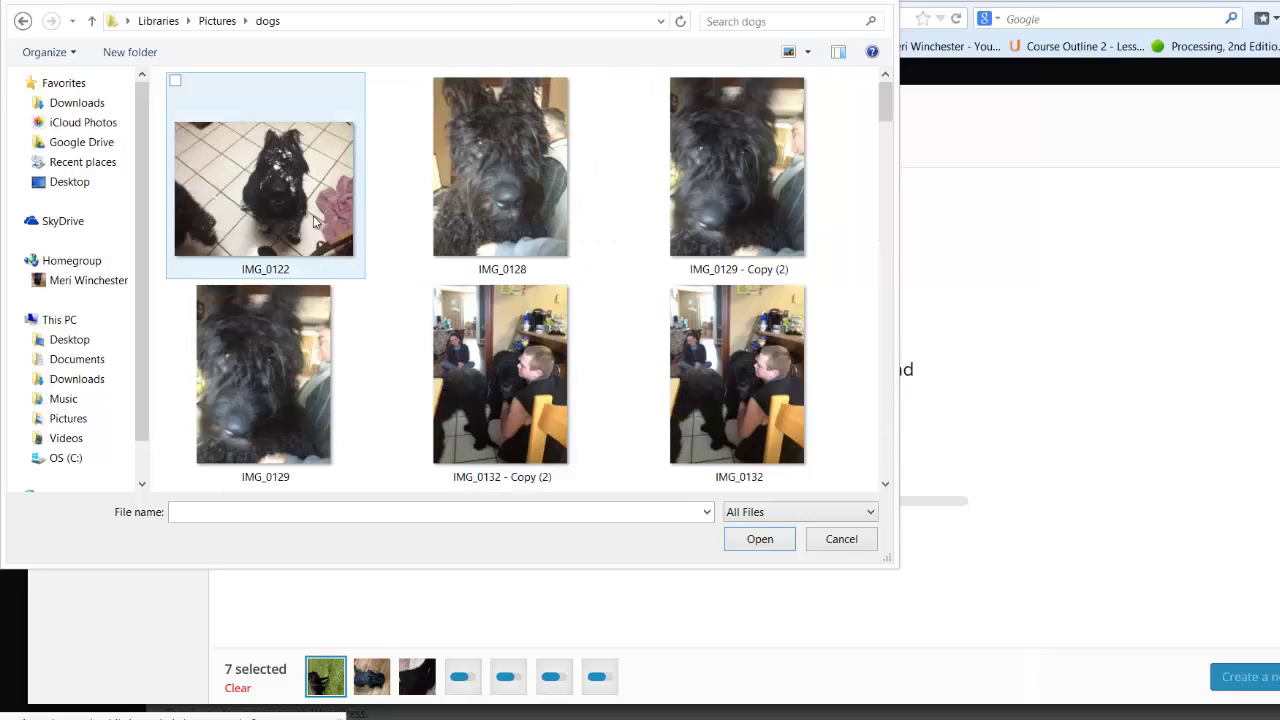
Step: Try to select the photos IMG_0122, IMG_0128, IMG_0137 and IMG_0168 - Copy (2) - Copy for upload
click(177, 86)
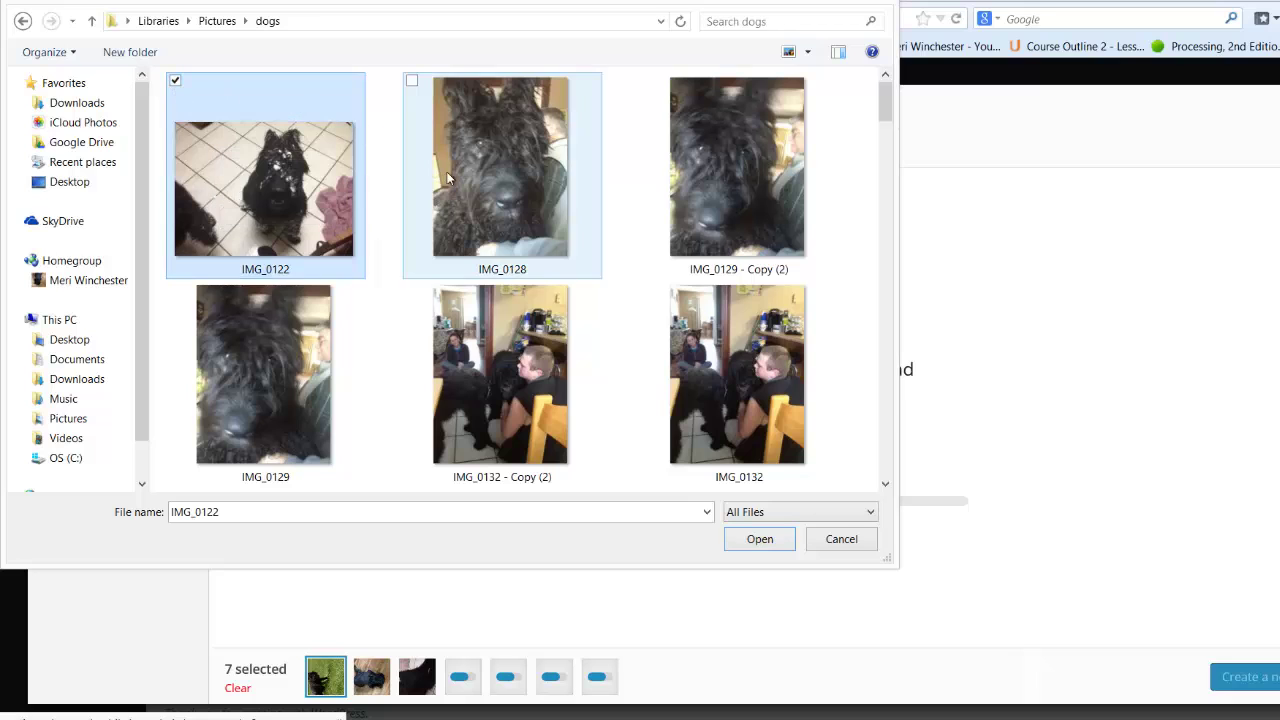
click(414, 96)
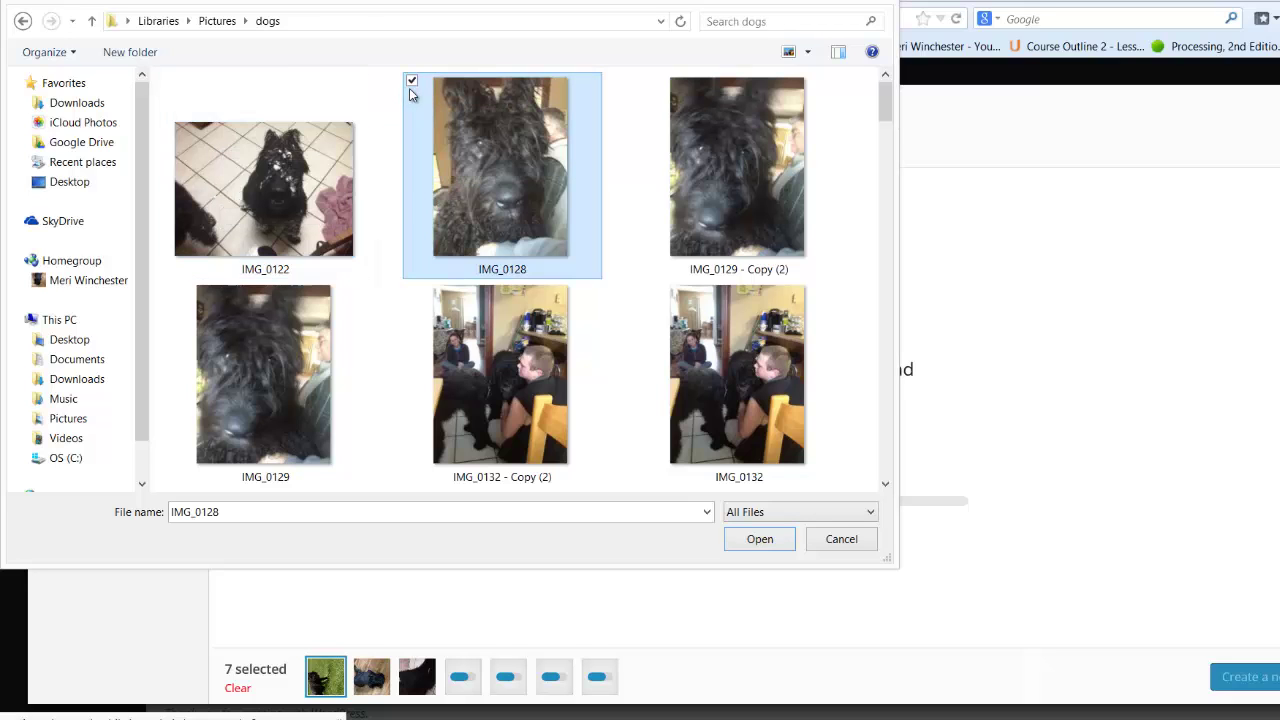
scroll(466, 305, down, 3)
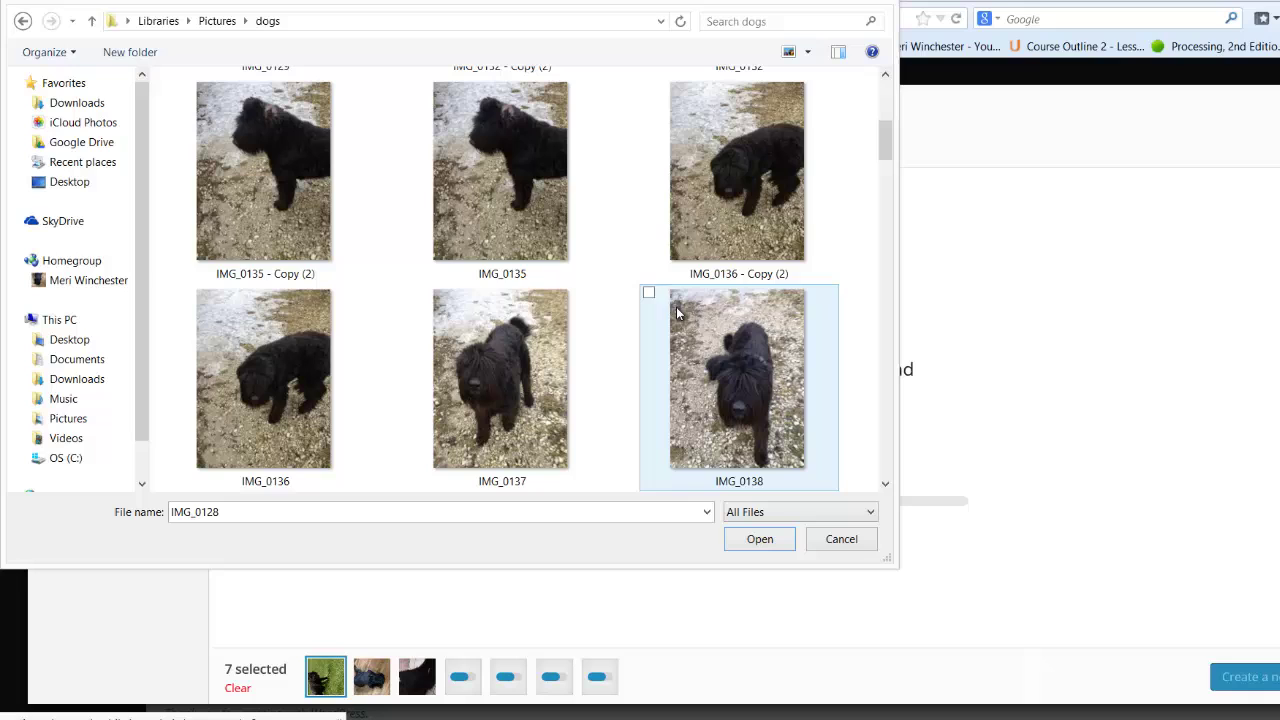
click(414, 294)
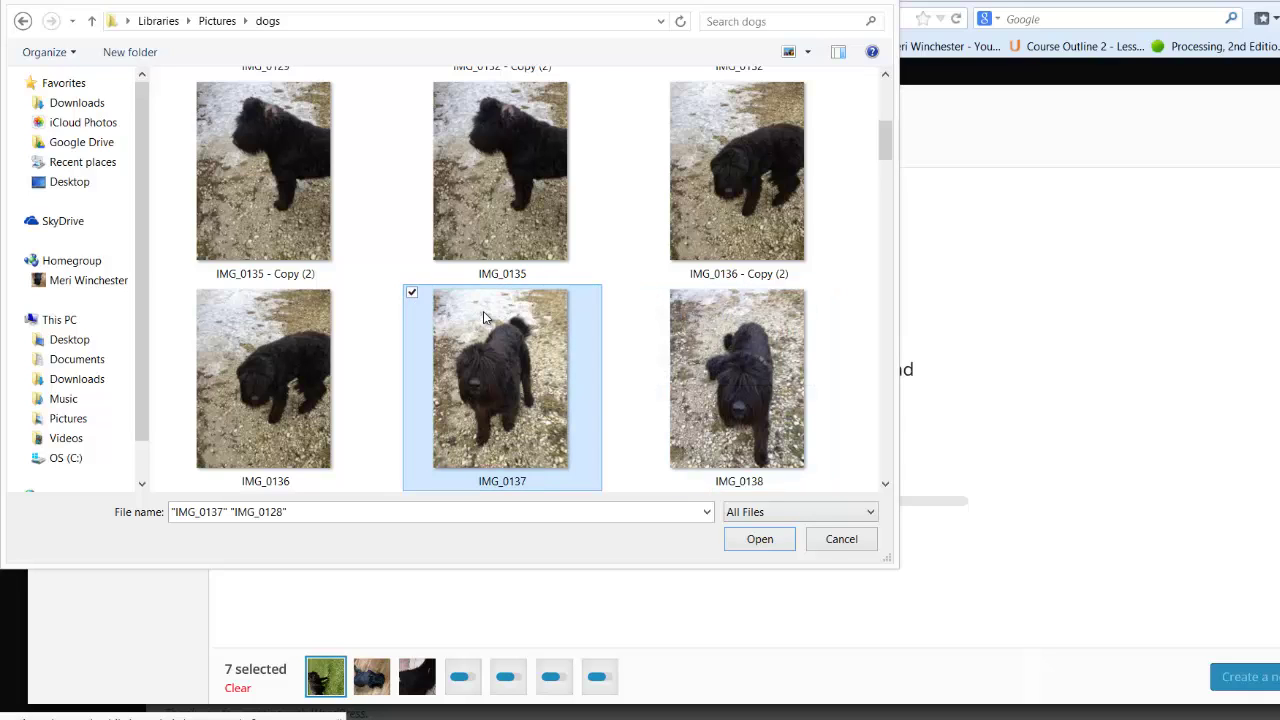
scroll(485, 318, down, 3)
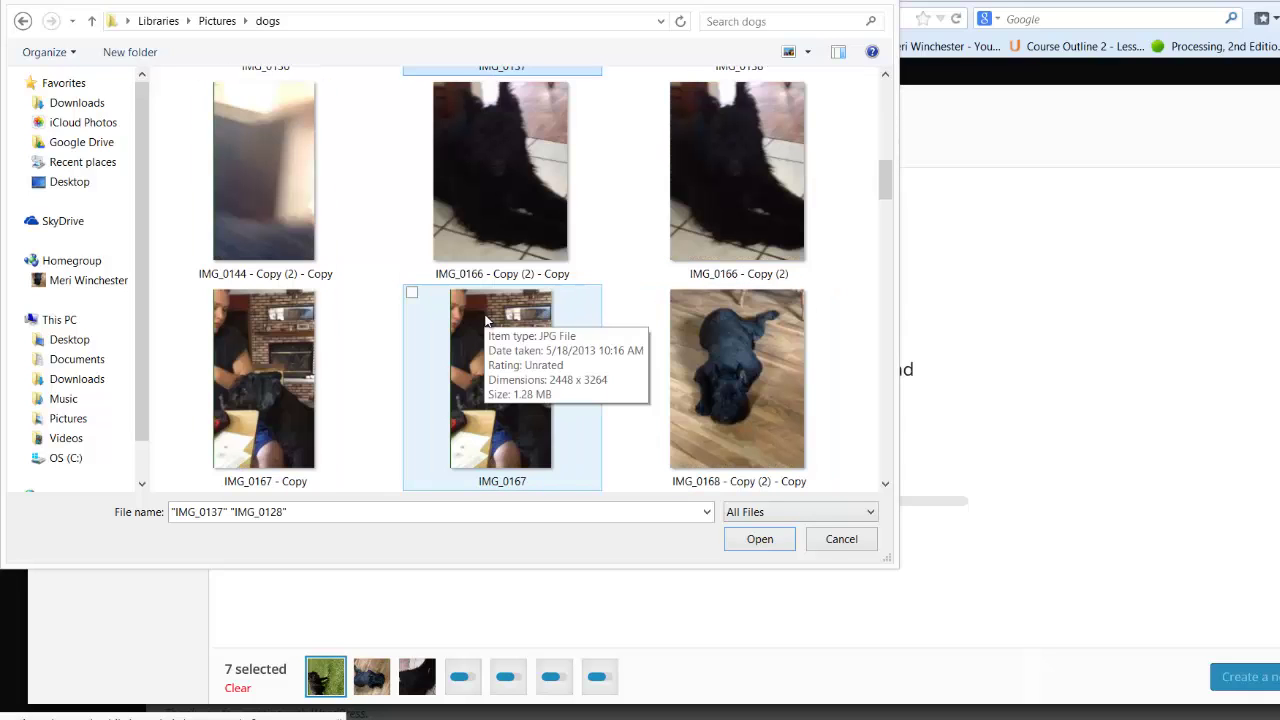
click(650, 298)
scroll(660, 302, down, 3)
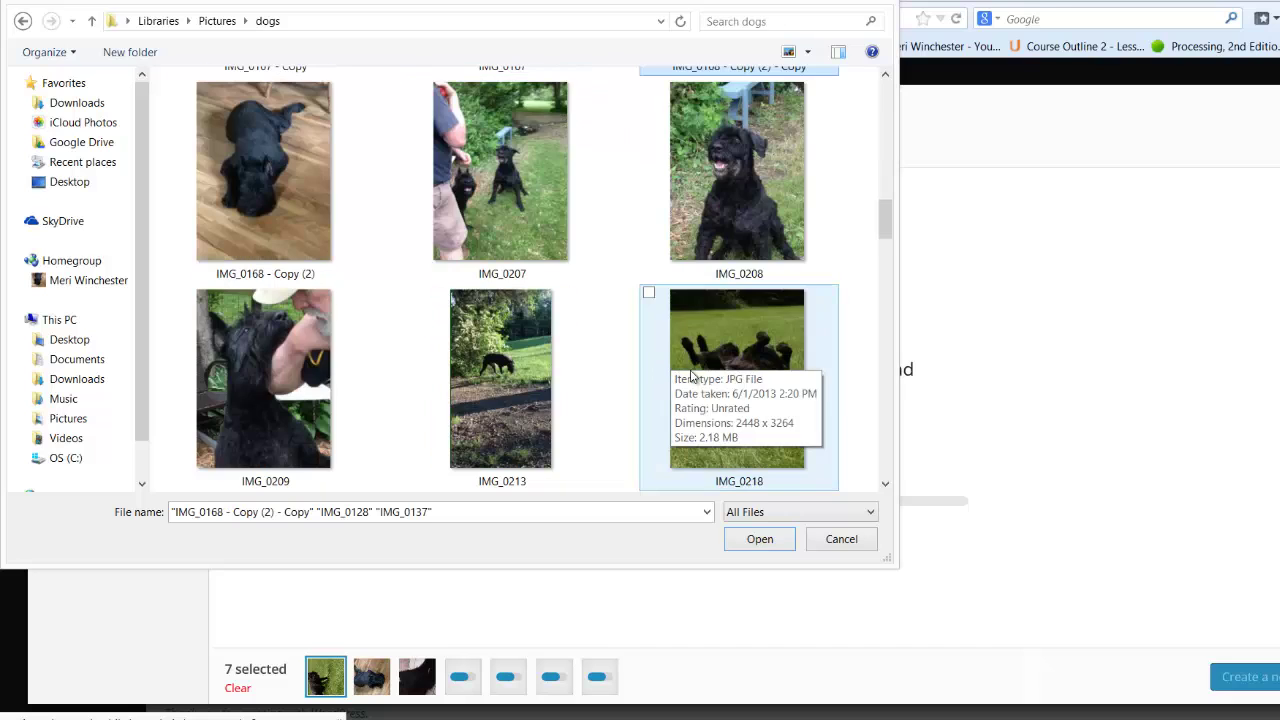
Step: Select the photos IMG_0218, IMG_0219 and IMG_0222 in the dogs folder and upload them
click(648, 293)
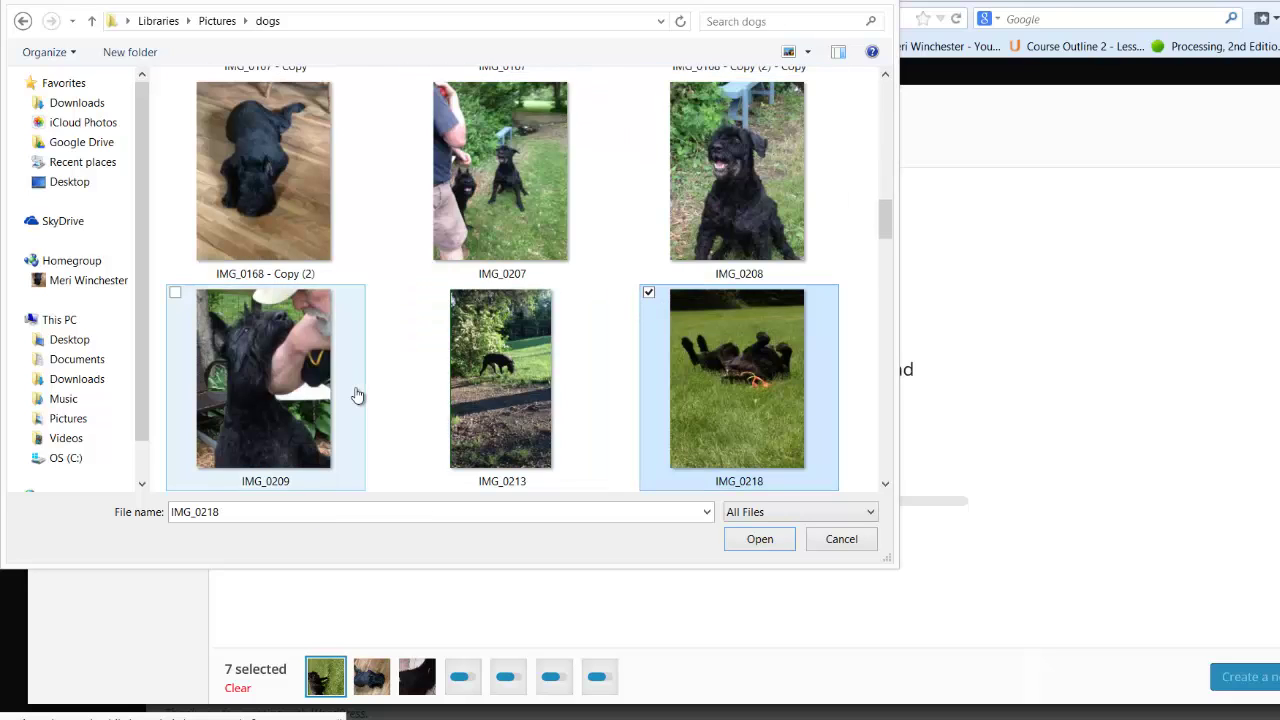
scroll(357, 397, down, 3)
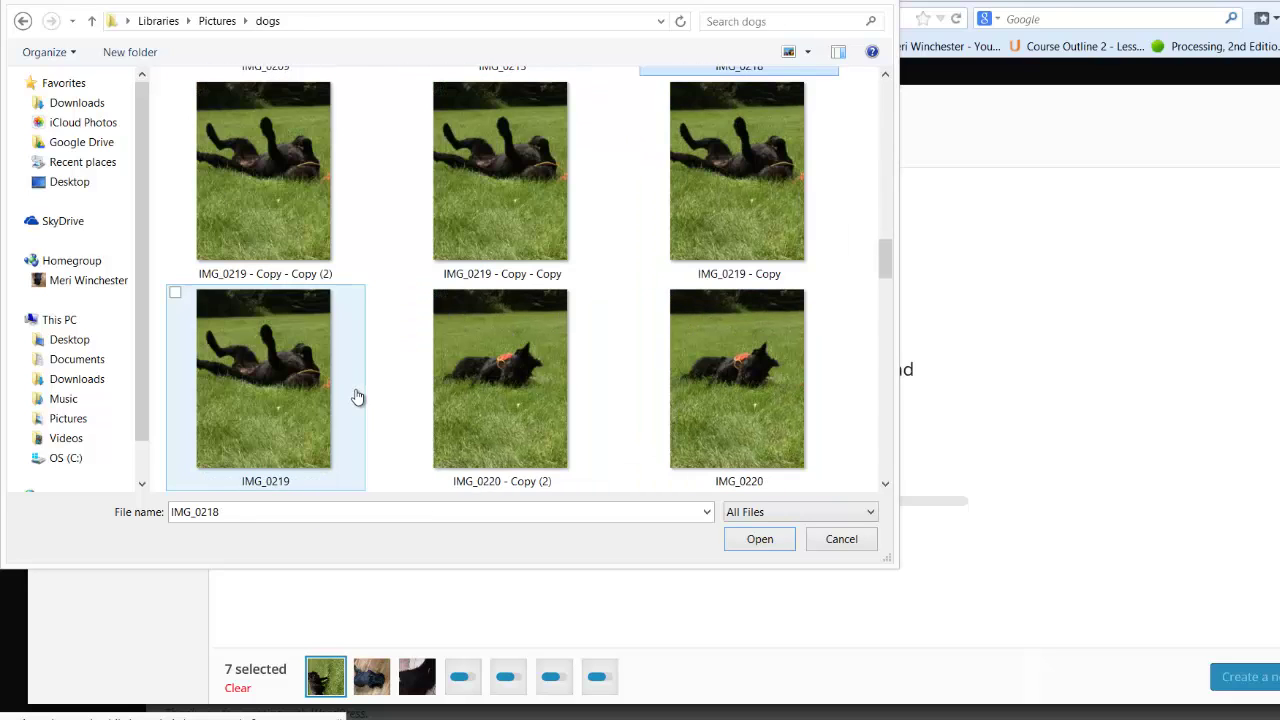
click(176, 297)
scroll(497, 360, down, 5)
scroll(497, 360, up, 2)
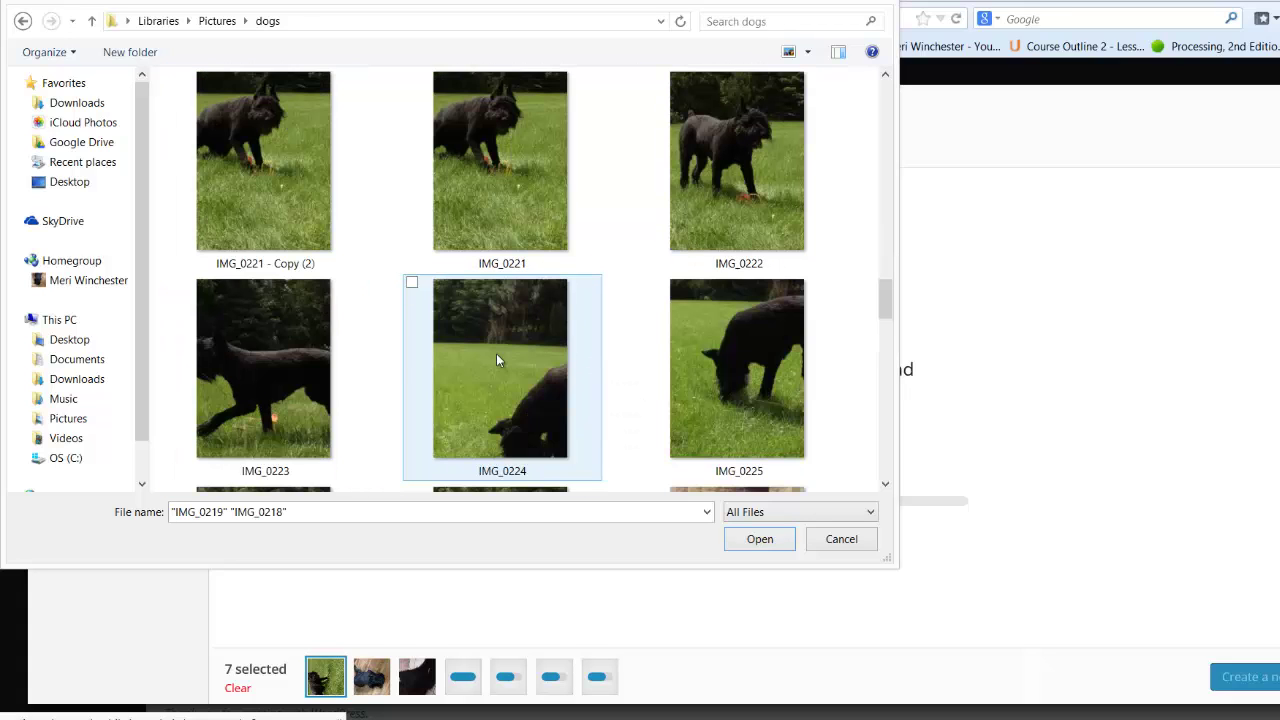
click(648, 76)
click(757, 538)
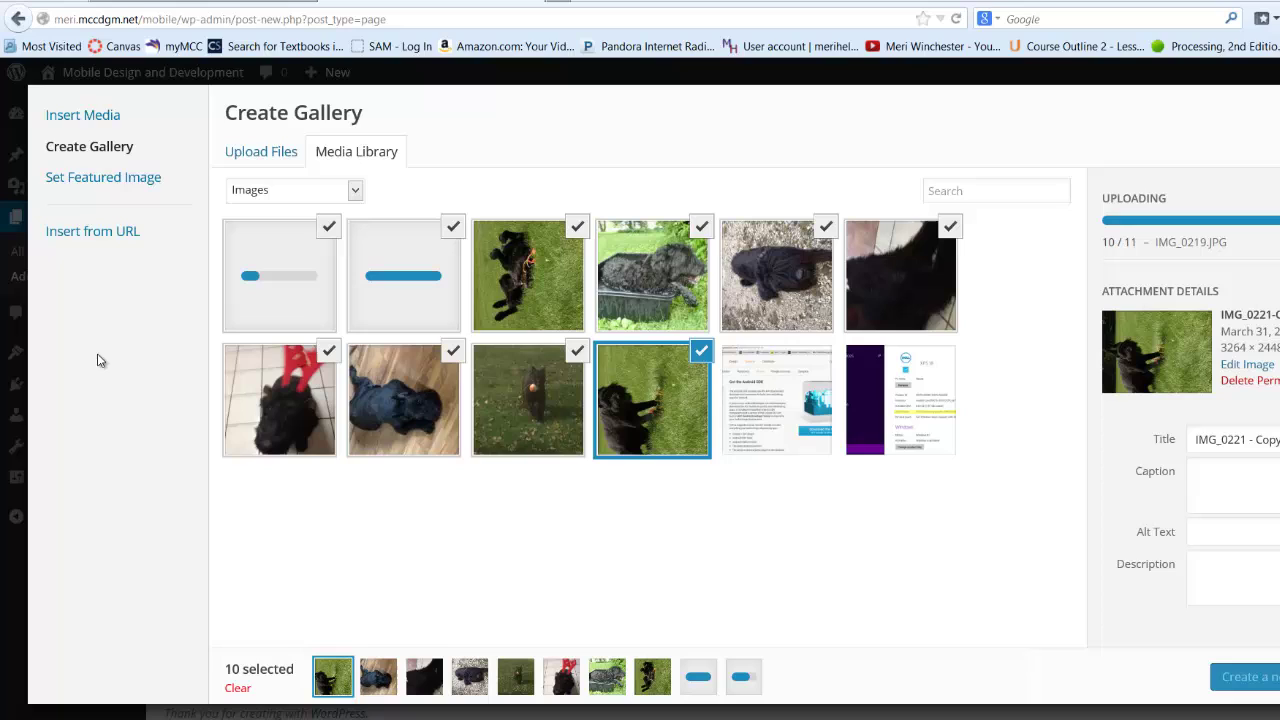
click(104, 152)
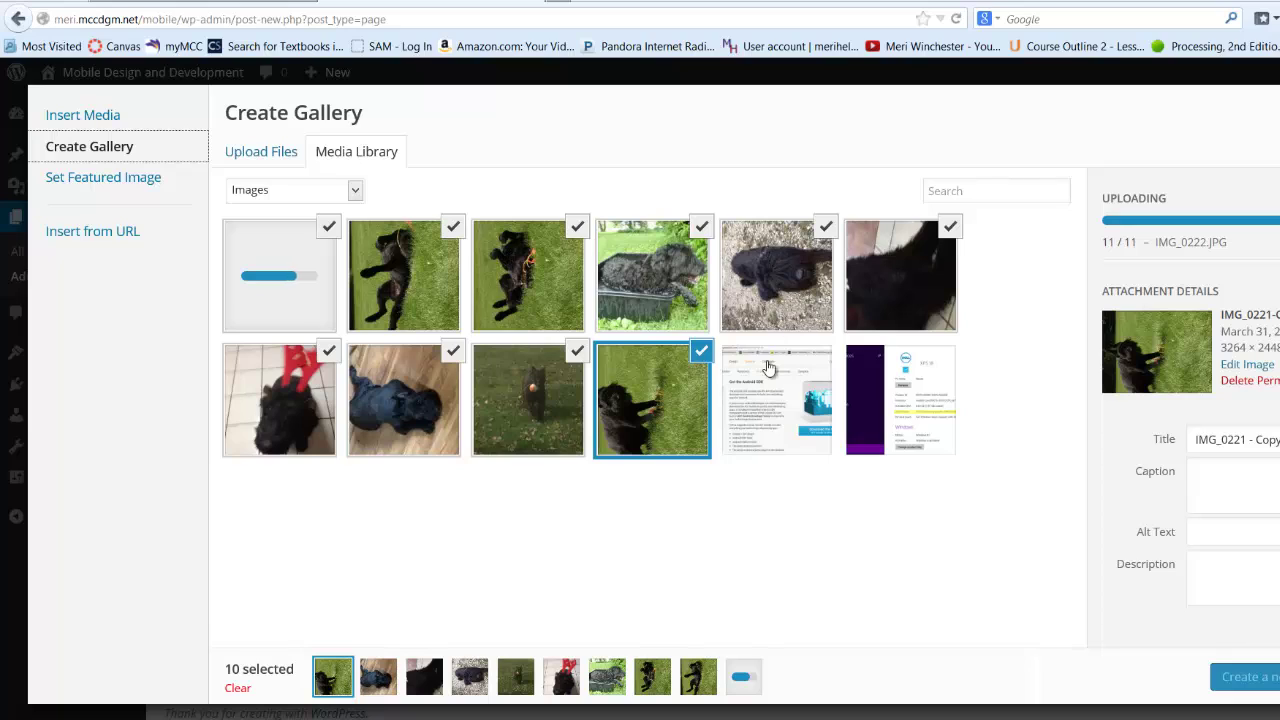
click(828, 358)
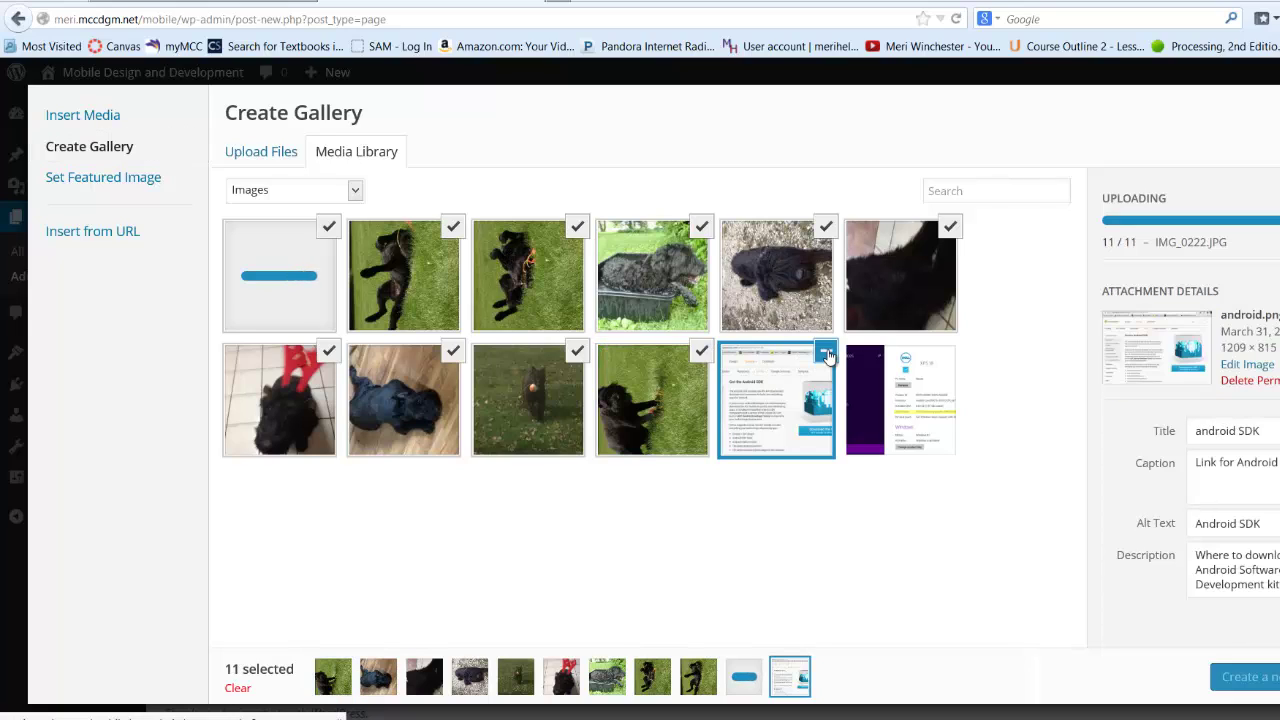
click(828, 358)
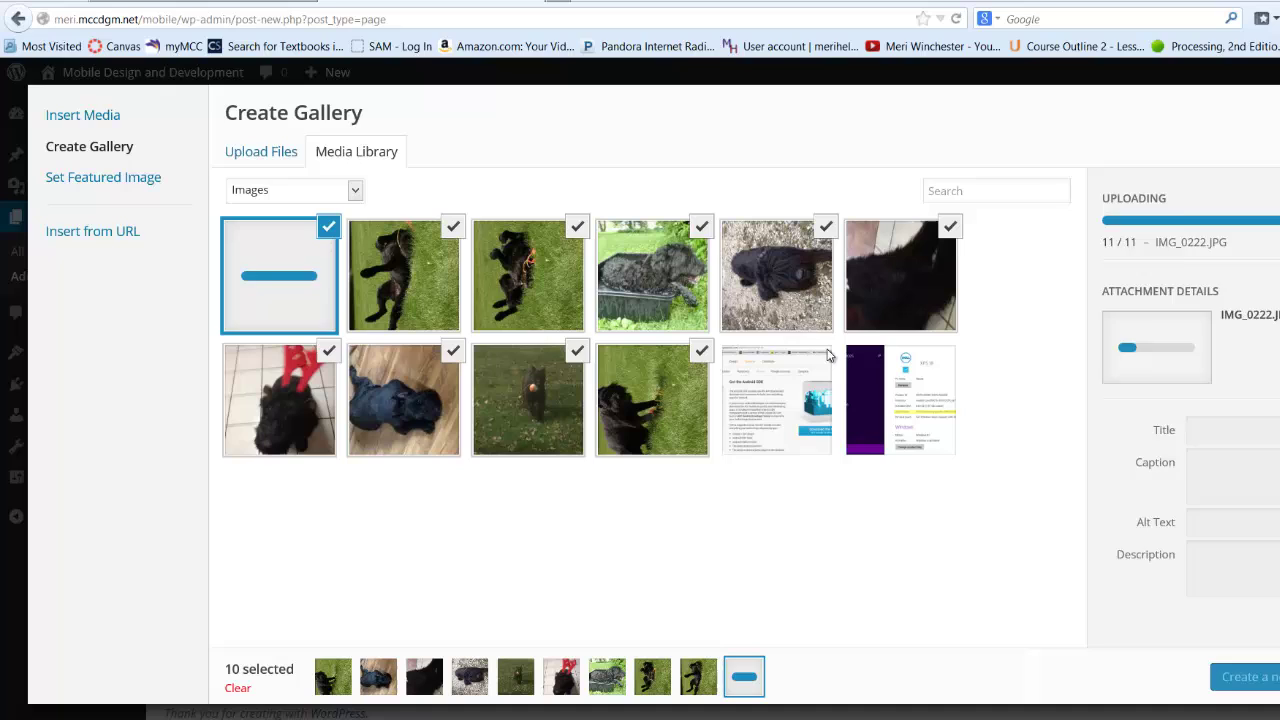
click(826, 357)
click(826, 357)
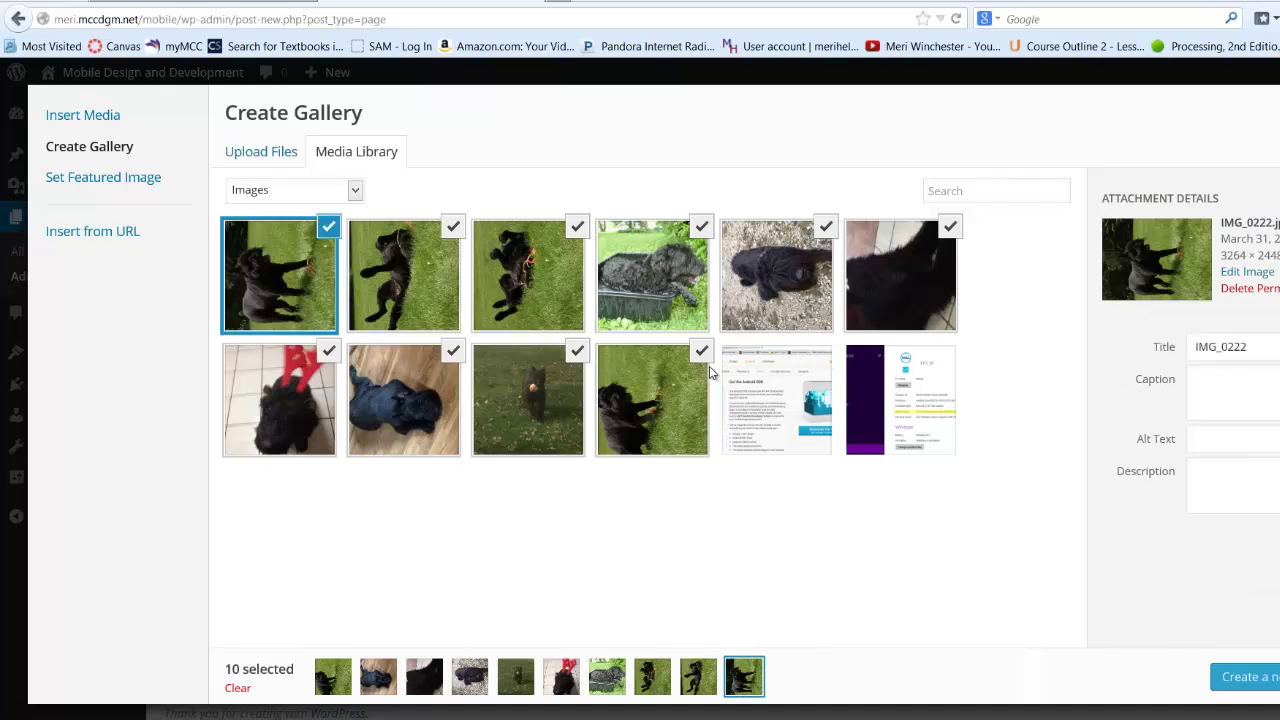
Step: Create a new gallery from the selected dog photos without the one with red antlers, and reverse the image order
click(324, 358)
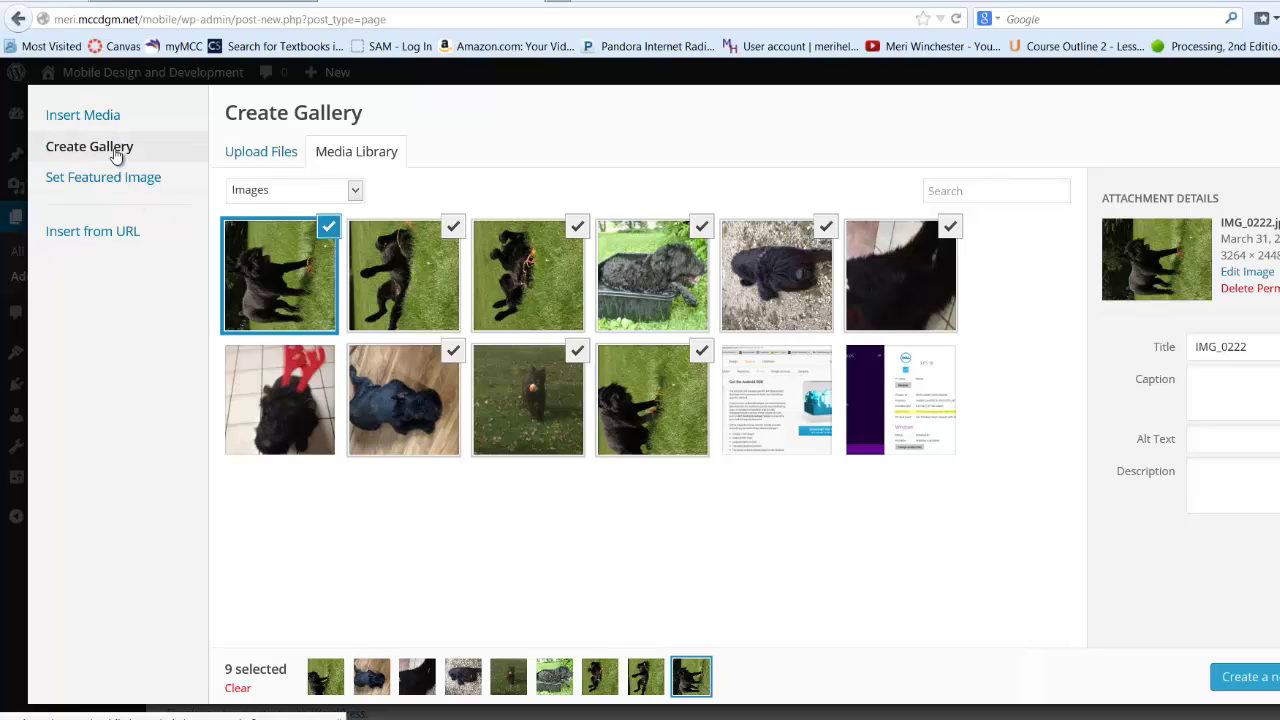
click(1246, 678)
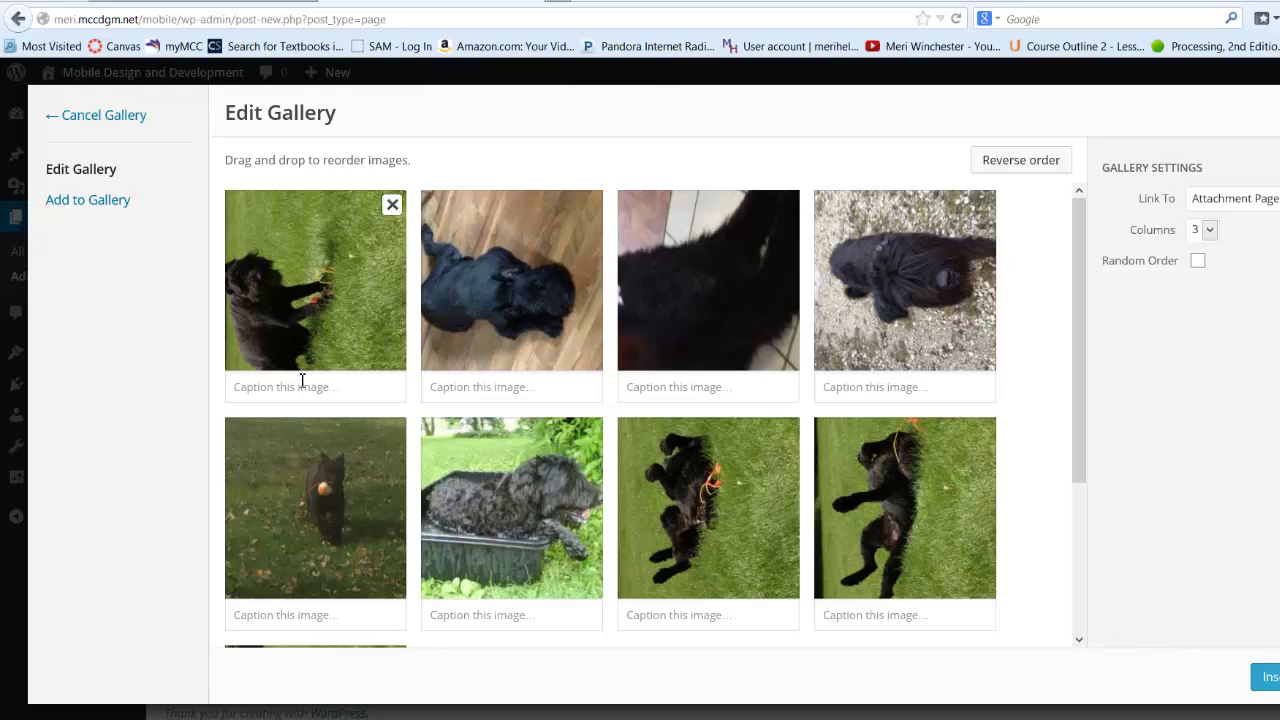
click(1043, 168)
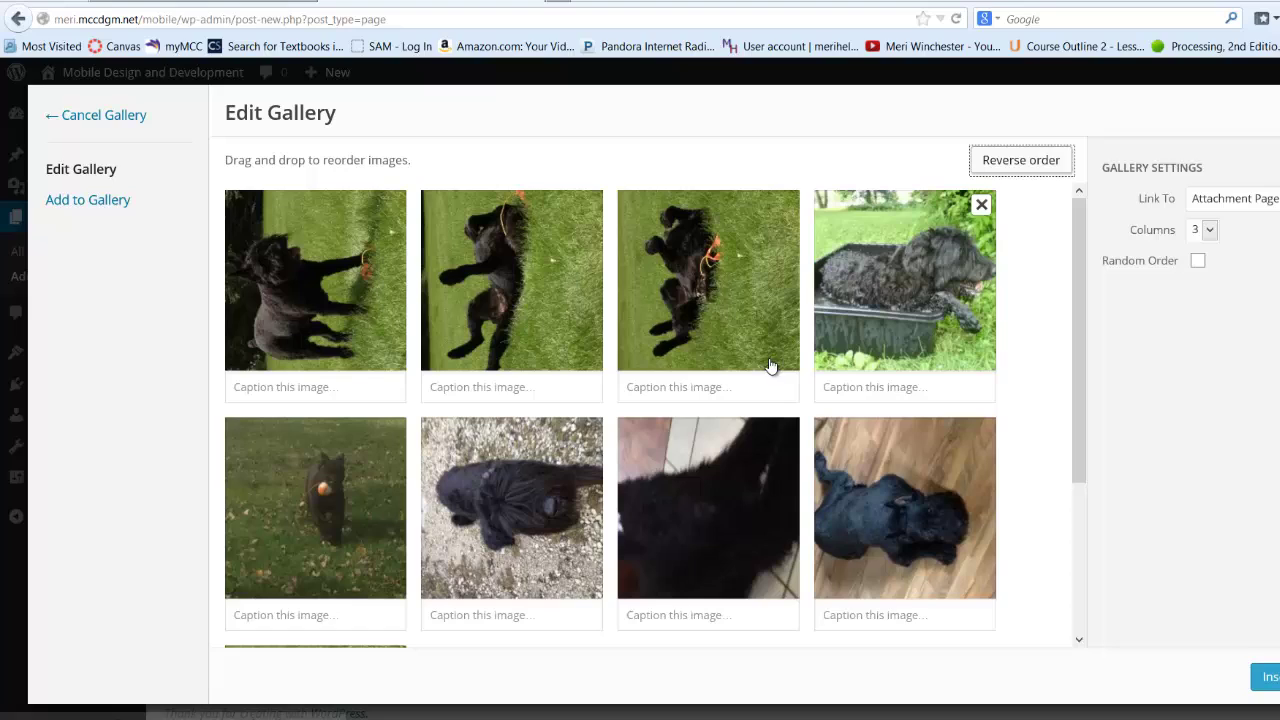
Step: Caption the first three gallery images "Nessie" and the fourth, the dog in the tub, "Kitty"
click(279, 386)
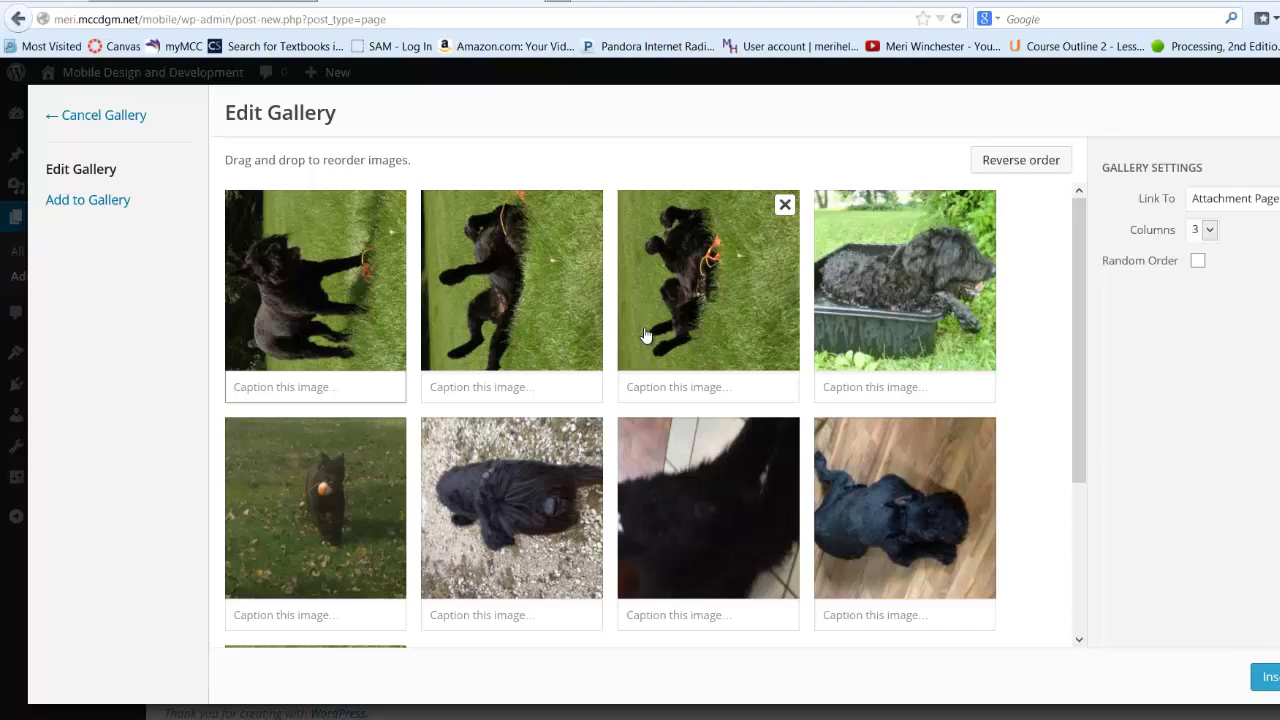
text(Nessie)
key(Tab)
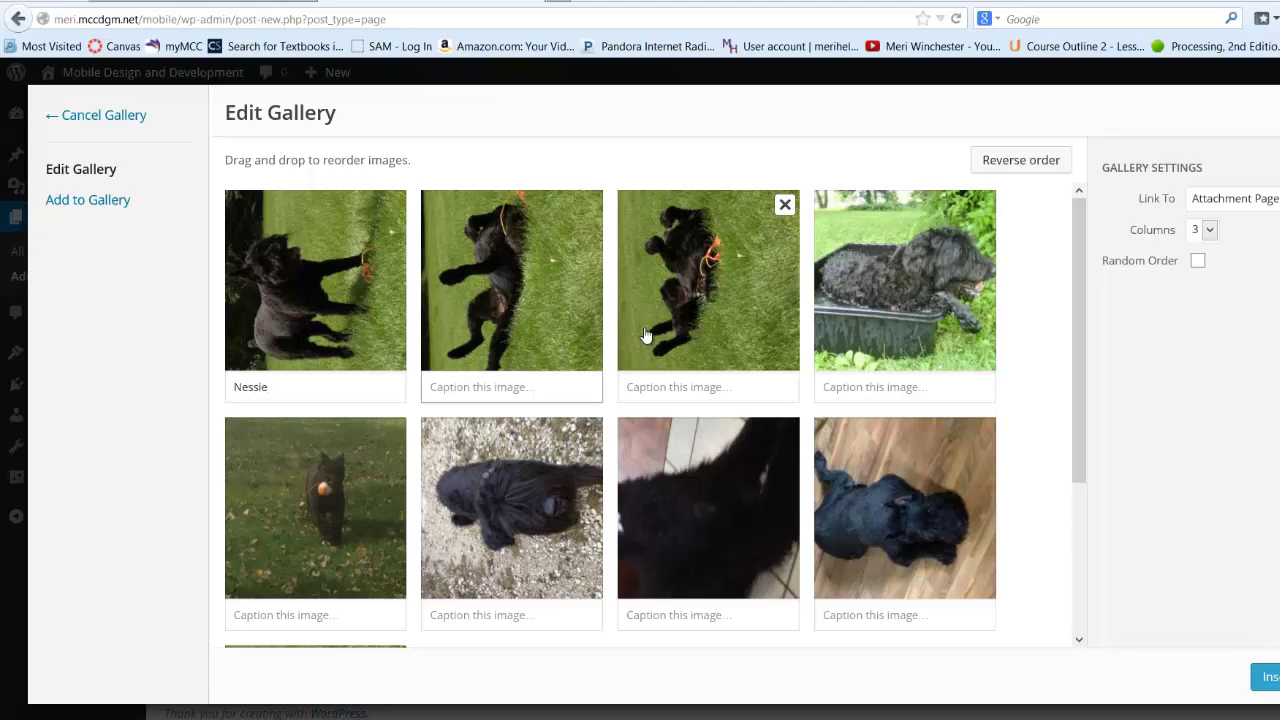
text(Nessie)
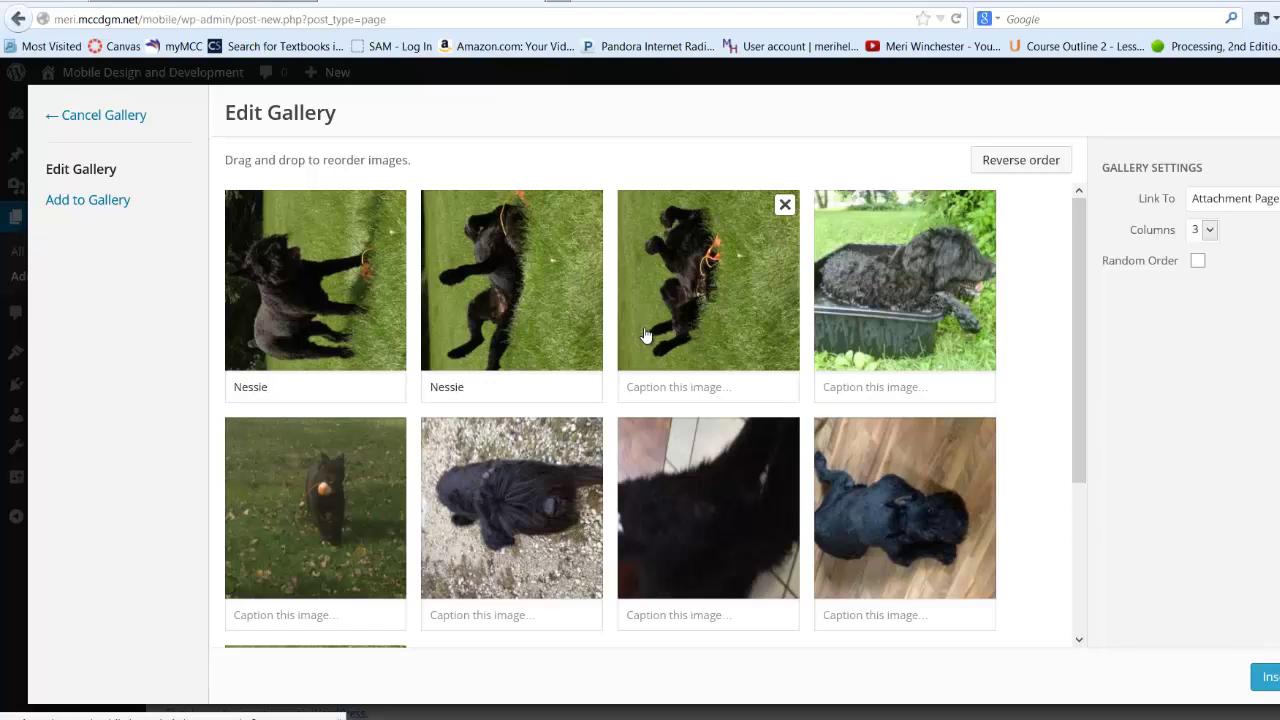
click(684, 388)
text(Nes)
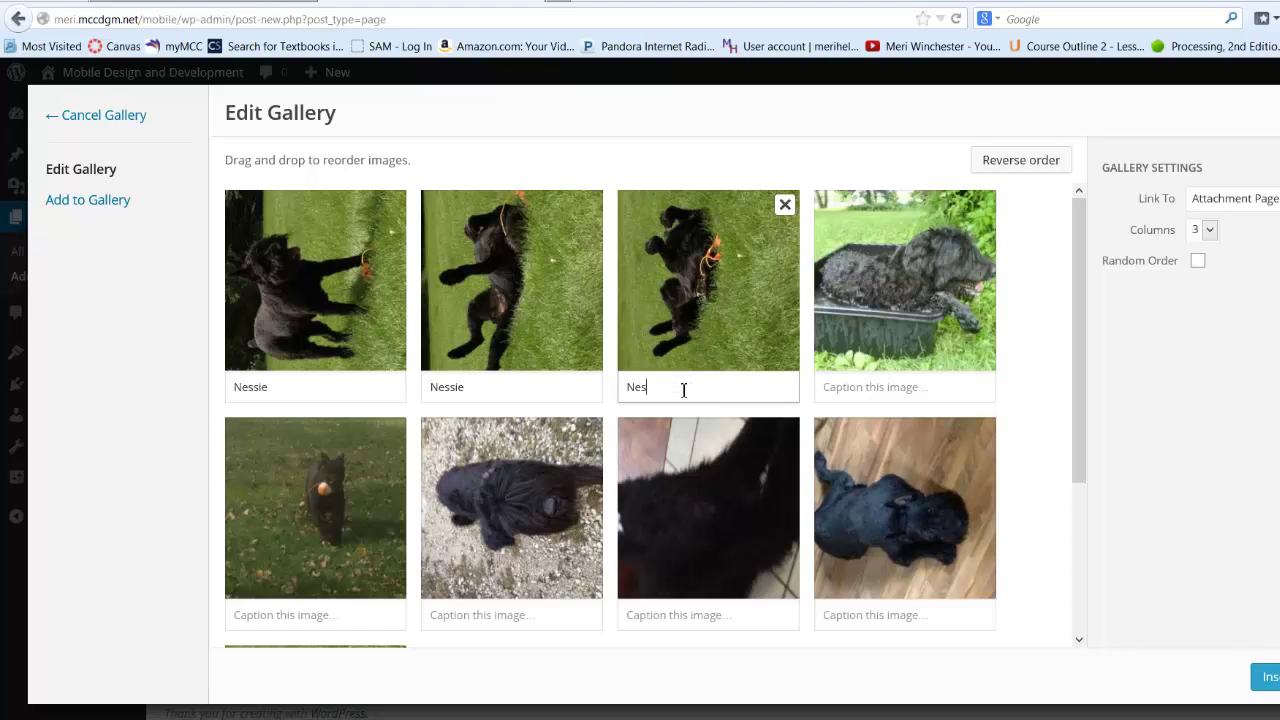
text(sie)
key(Tab)
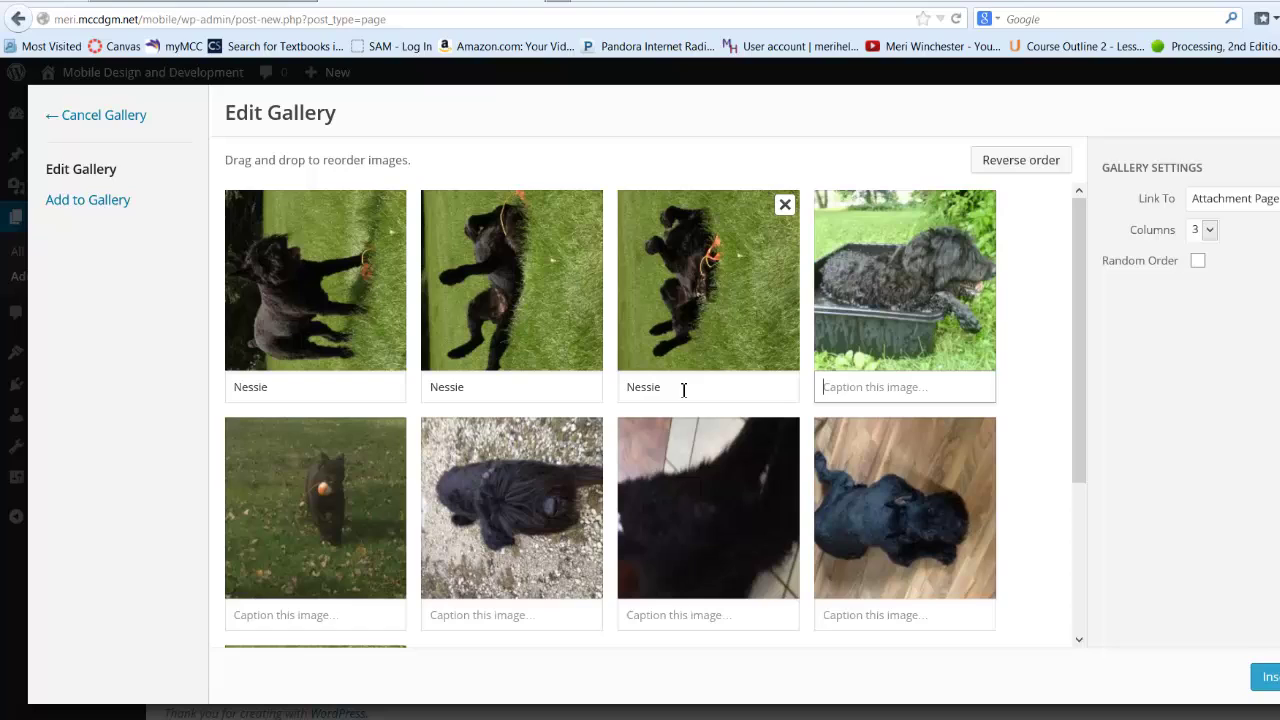
text(Kitty)
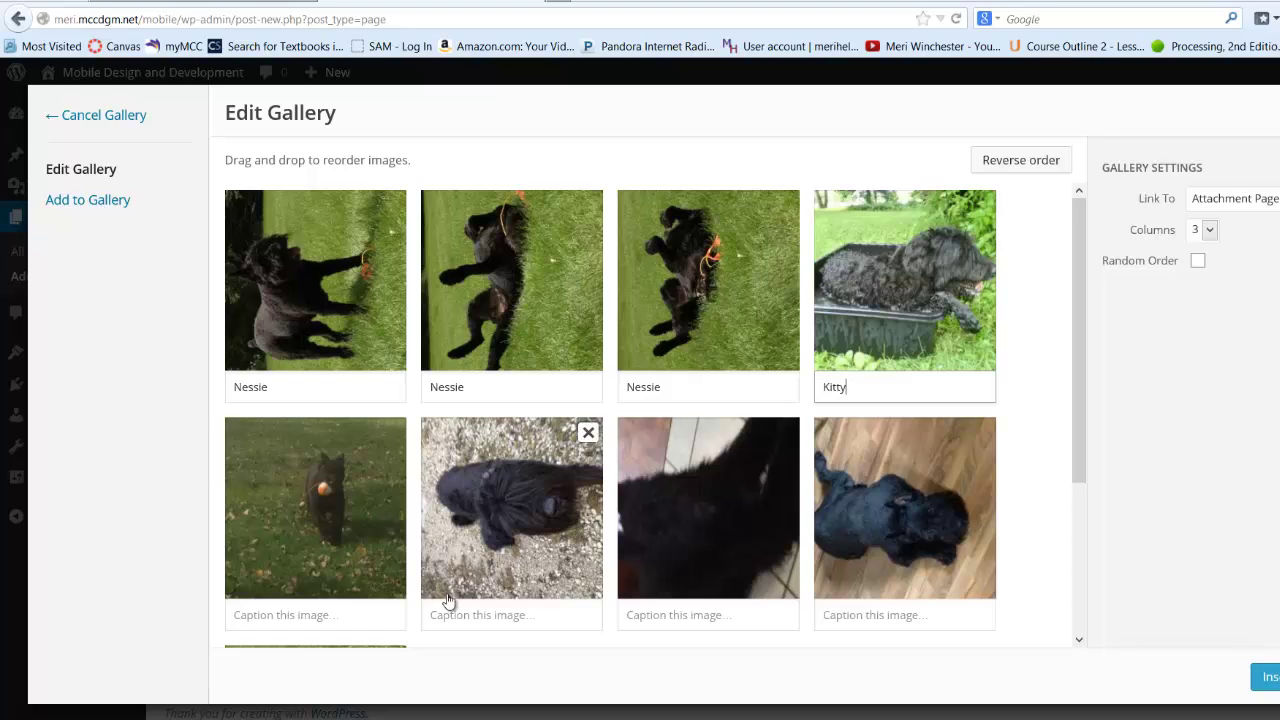
Step: Caption the photo of the dog carrying a ball "Nessie with a ball" and the dog on gravel "Reggie"
click(289, 620)
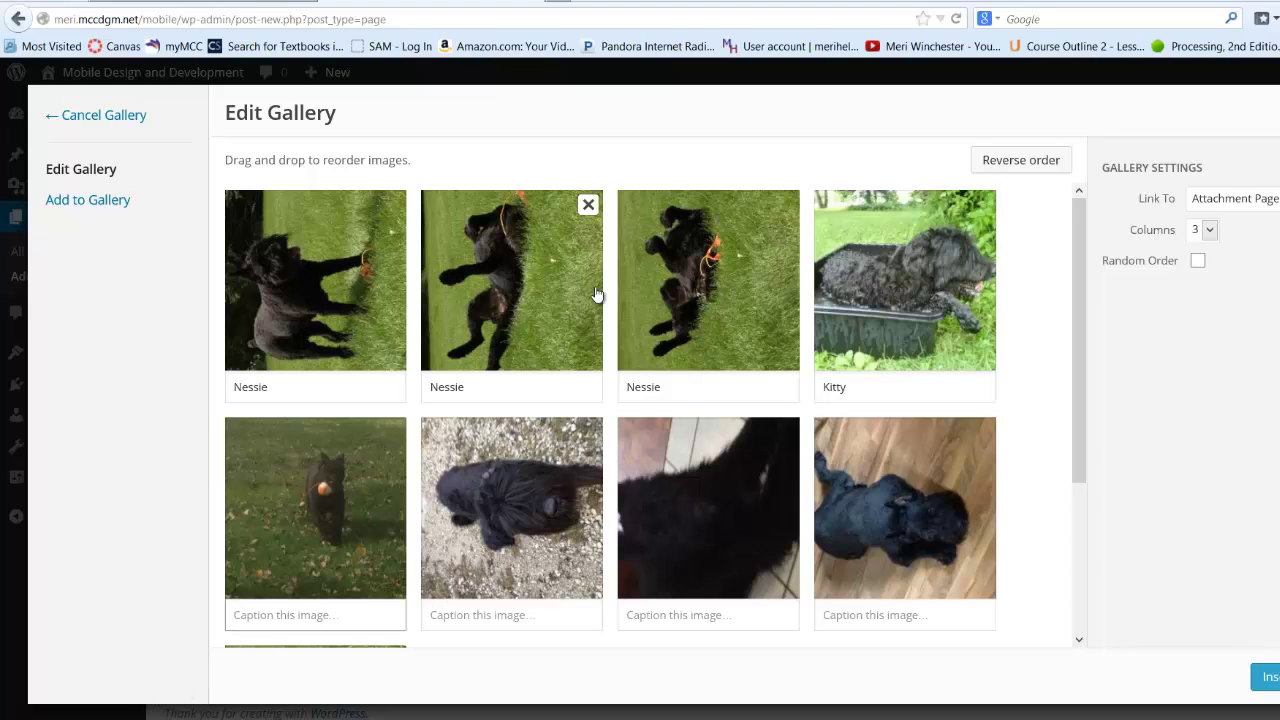
text(Nessie with a ball)
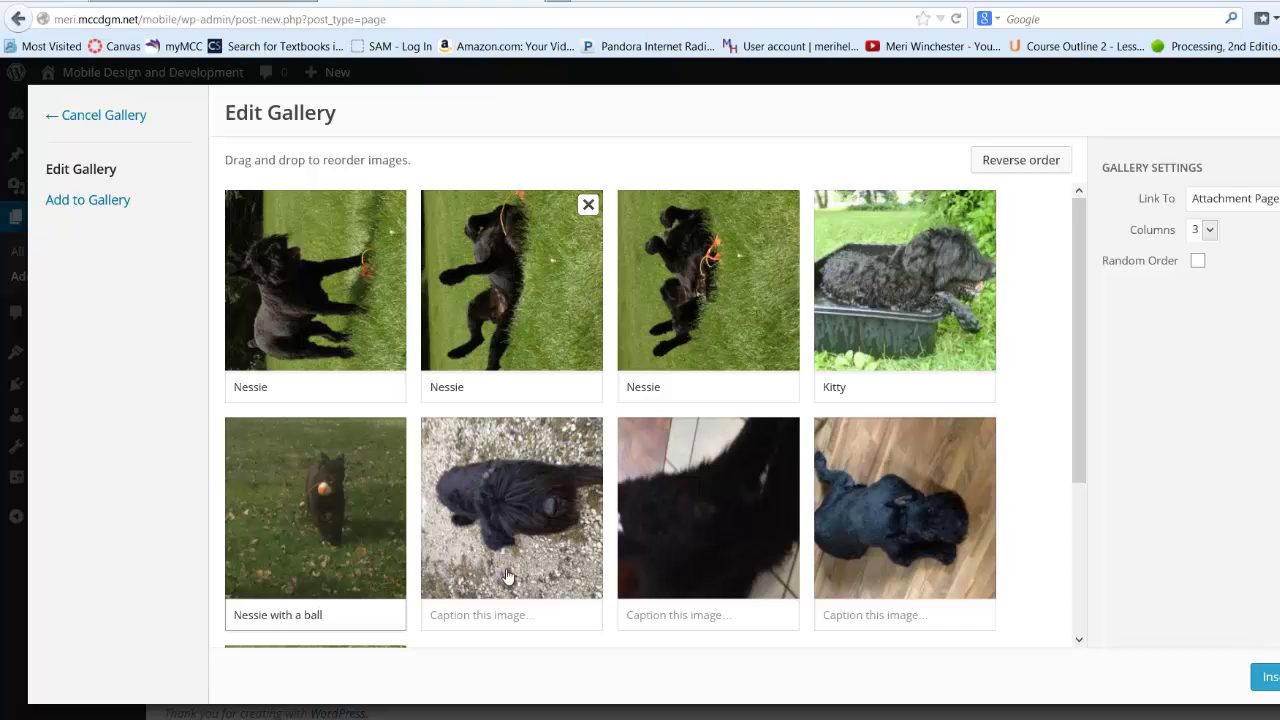
click(486, 618)
text(Re)
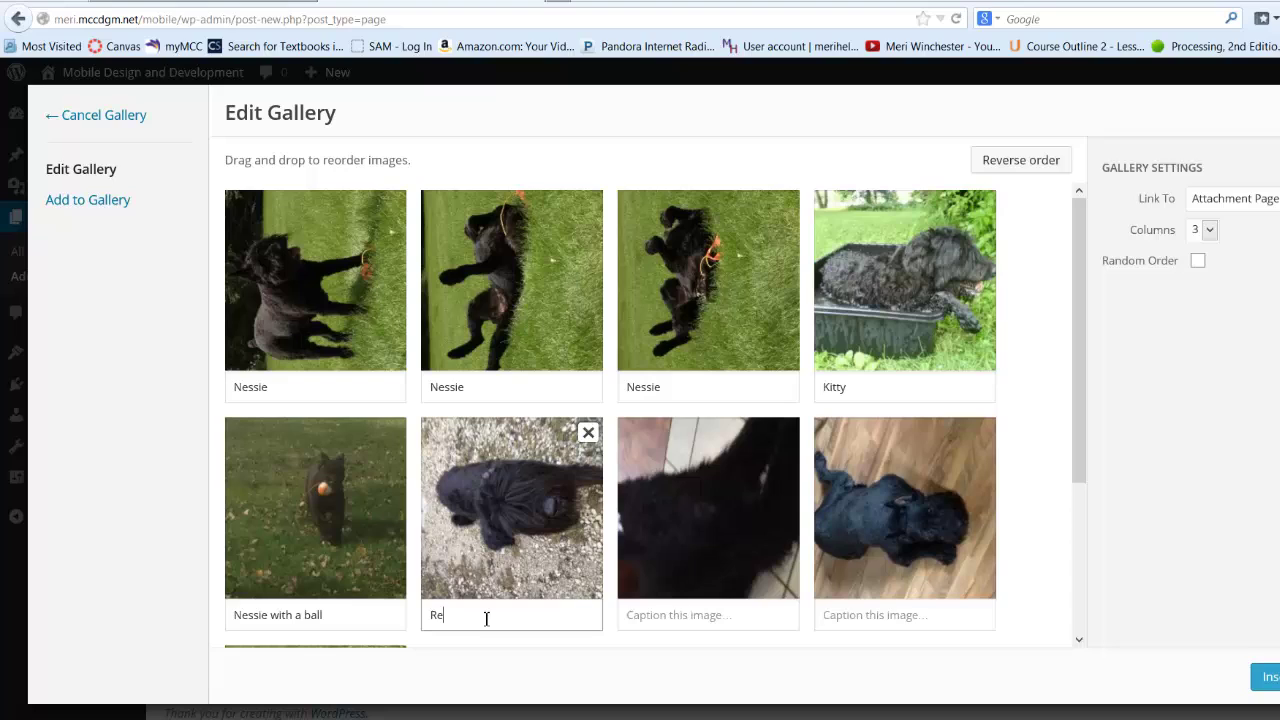
text(ggie)
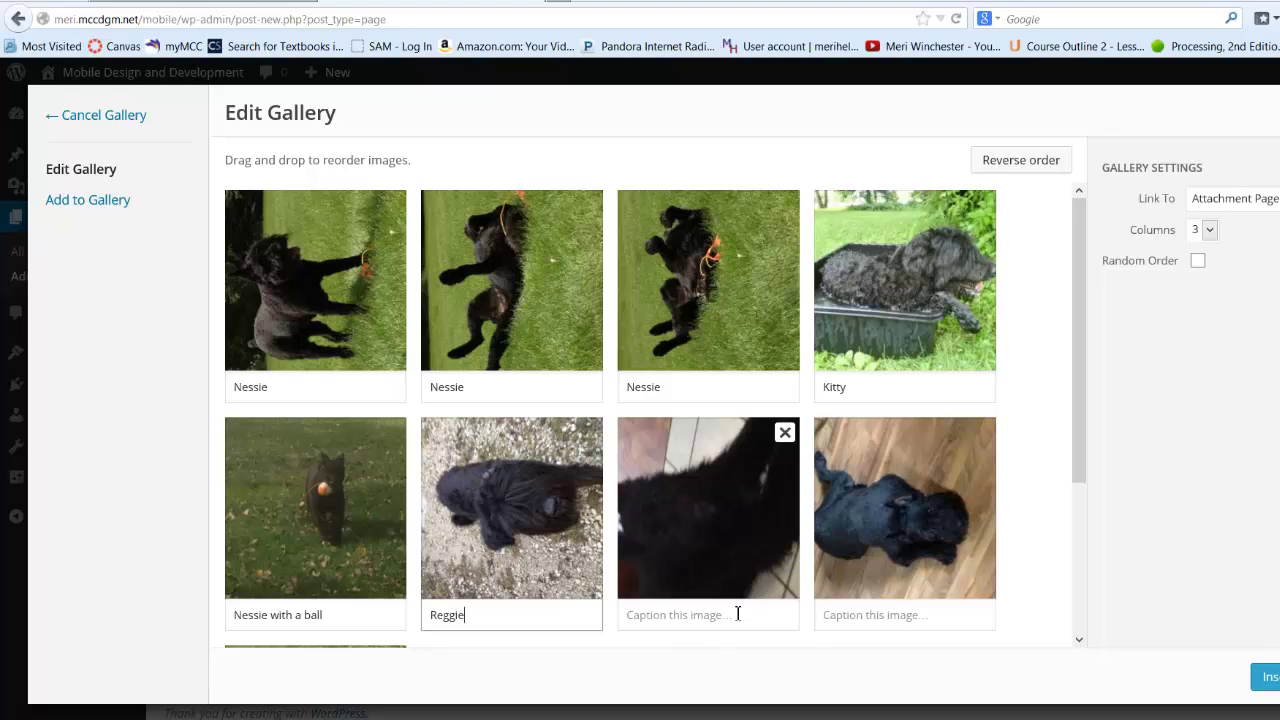
Step: Caption the remaining three gallery images, on the tiles, the wood floor and the grass, "Nessie"
click(737, 614)
text(Nessie)
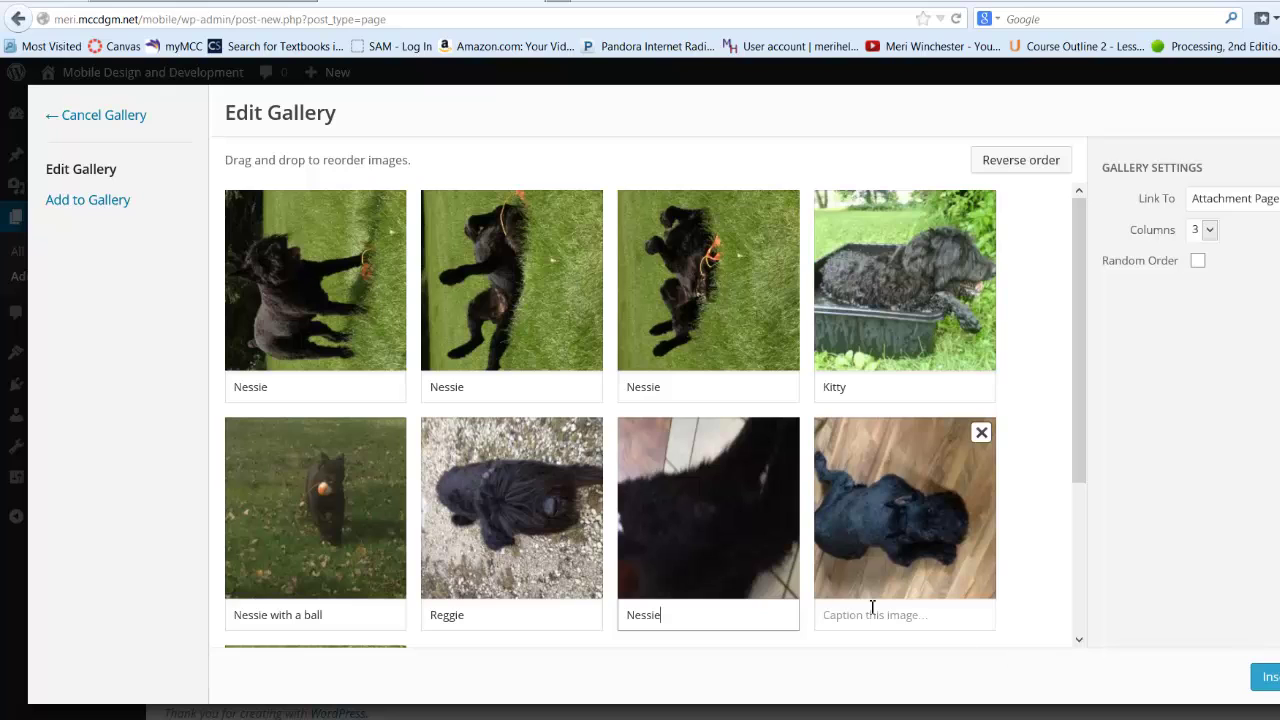
click(876, 612)
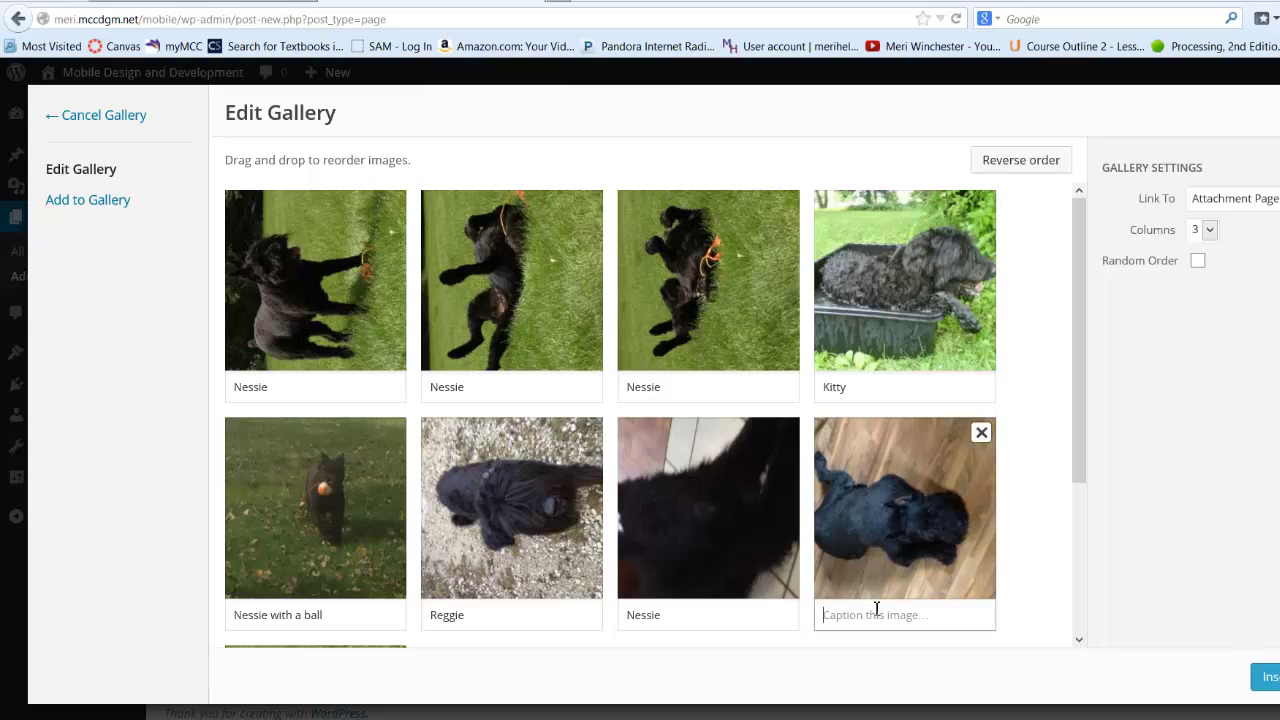
text(Nessie)
scroll(766, 486, down, 3)
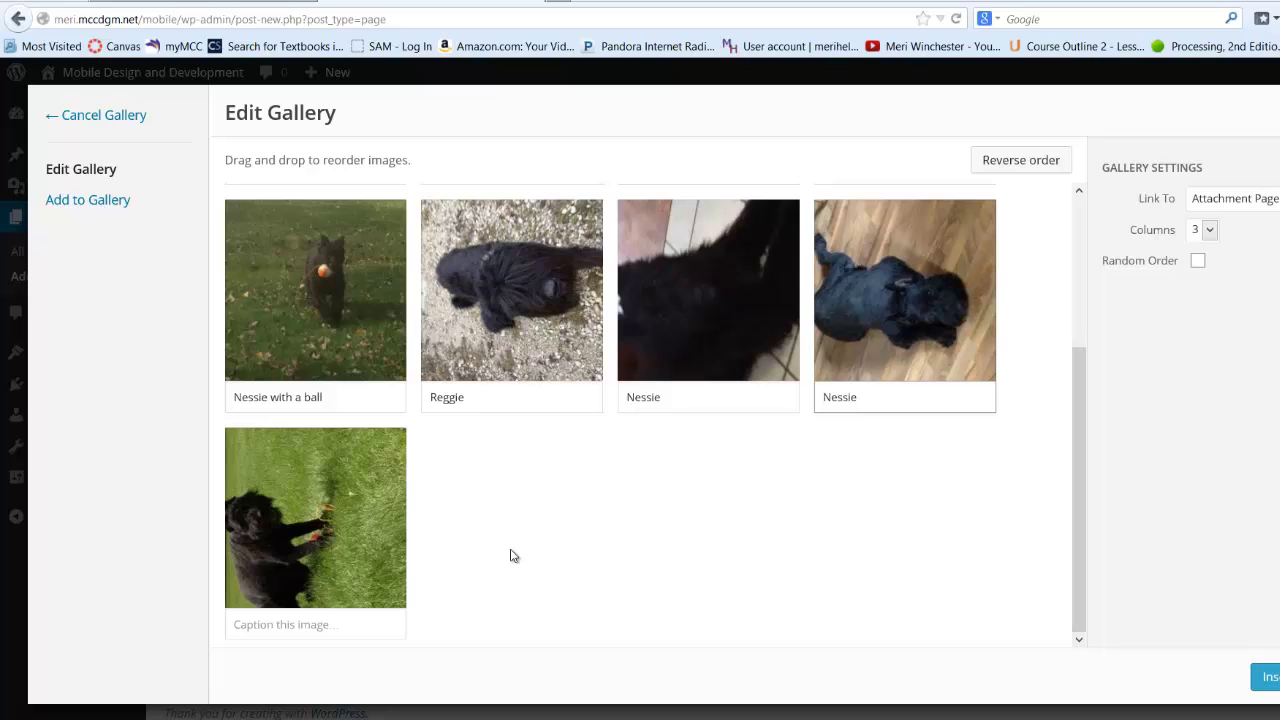
click(305, 622)
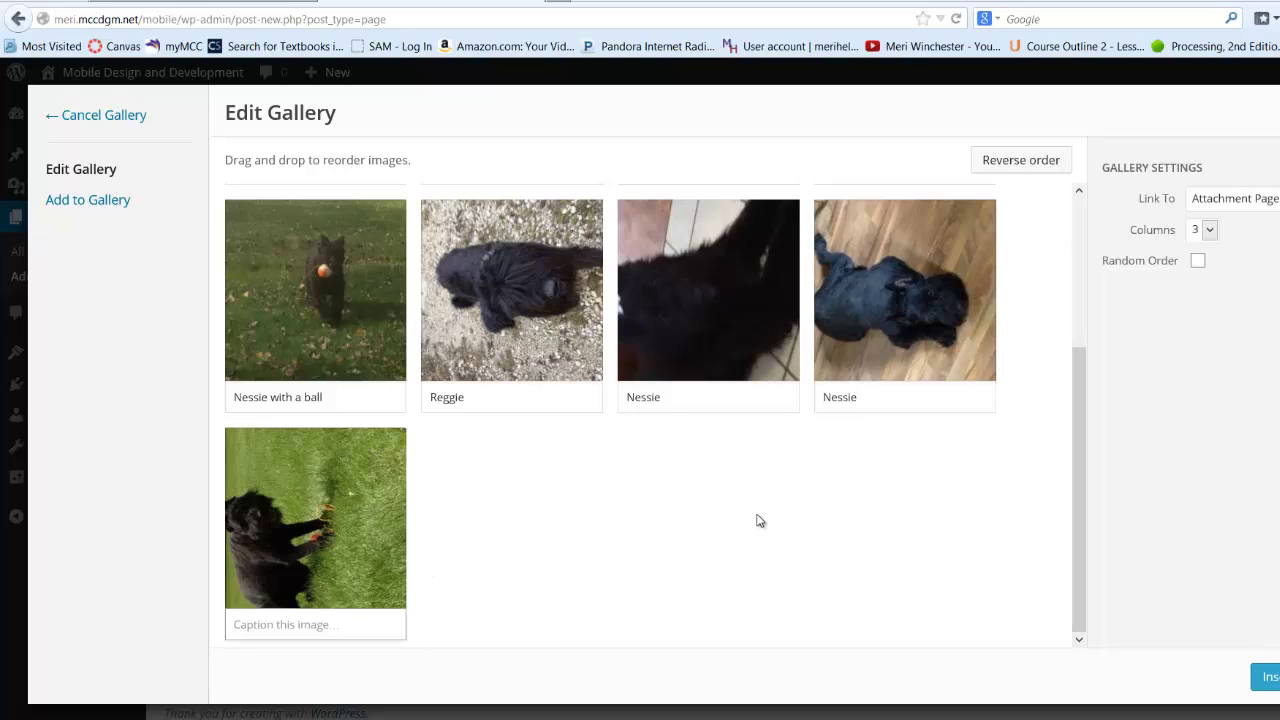
text(Nessie)
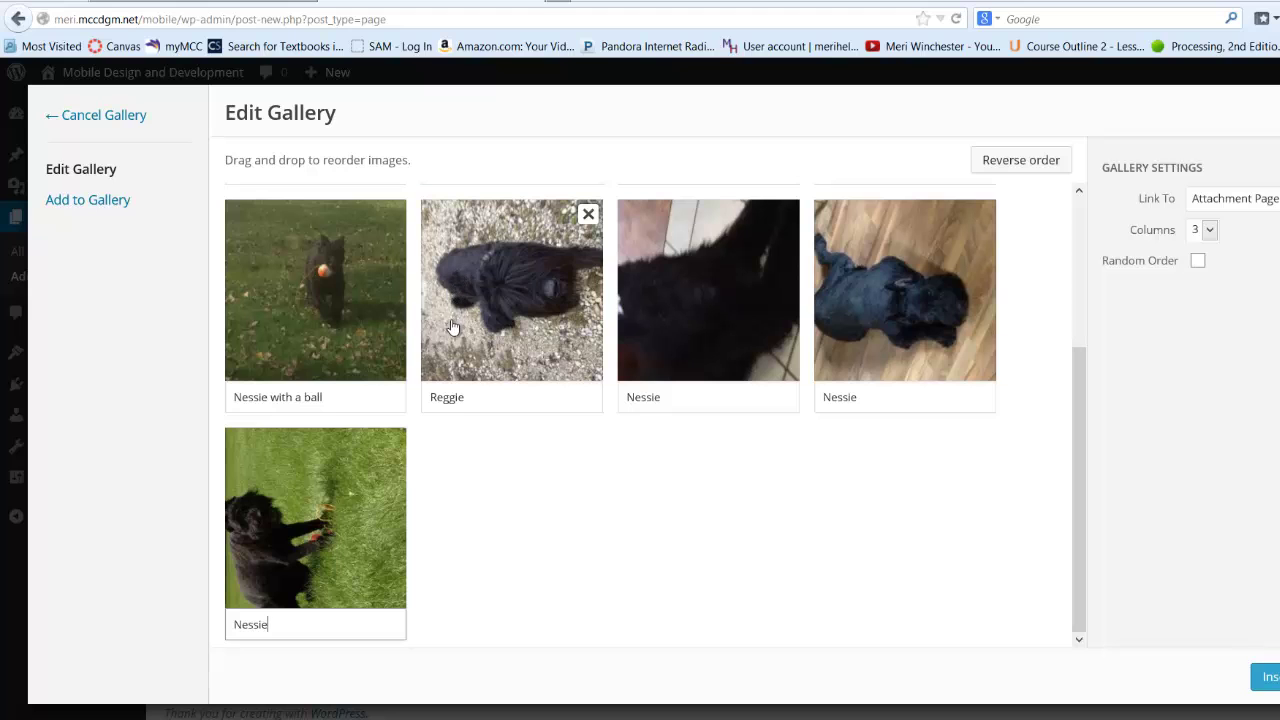
Step: Reverse the gallery's image order and reverse it back again
scroll(452, 327, up, 3)
scroll(461, 370, down, 3)
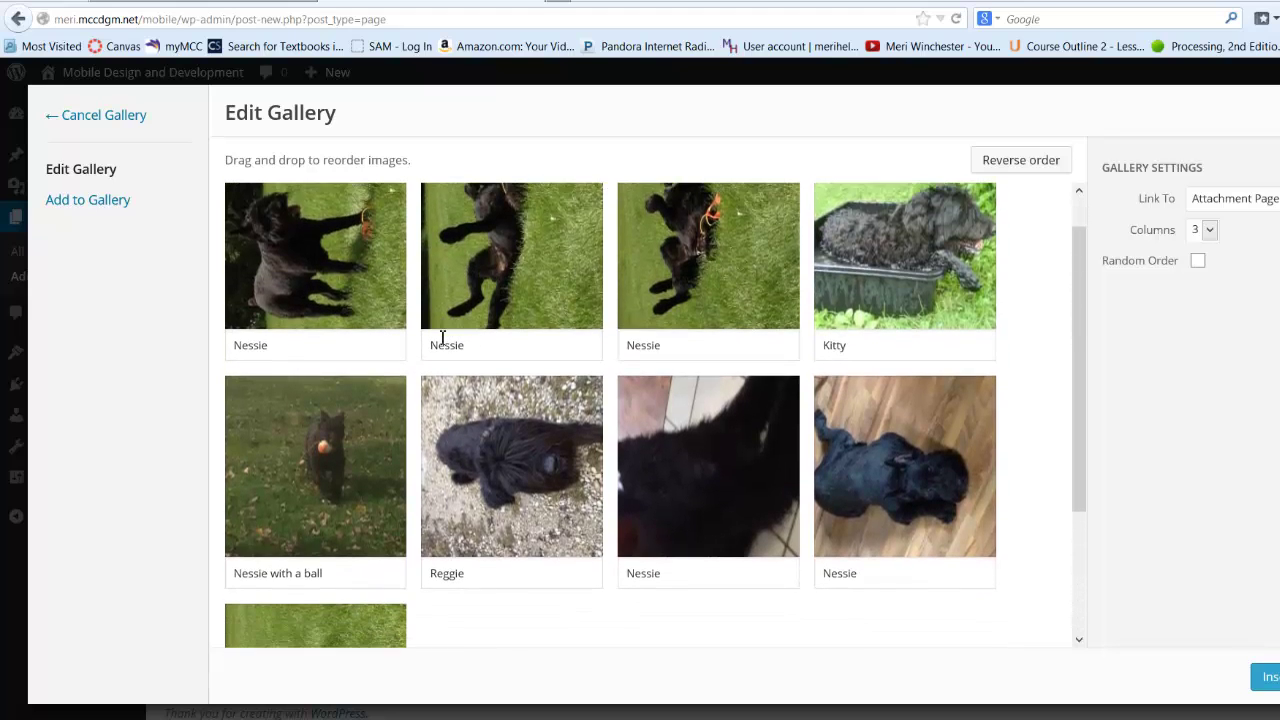
scroll(461, 375, up, 3)
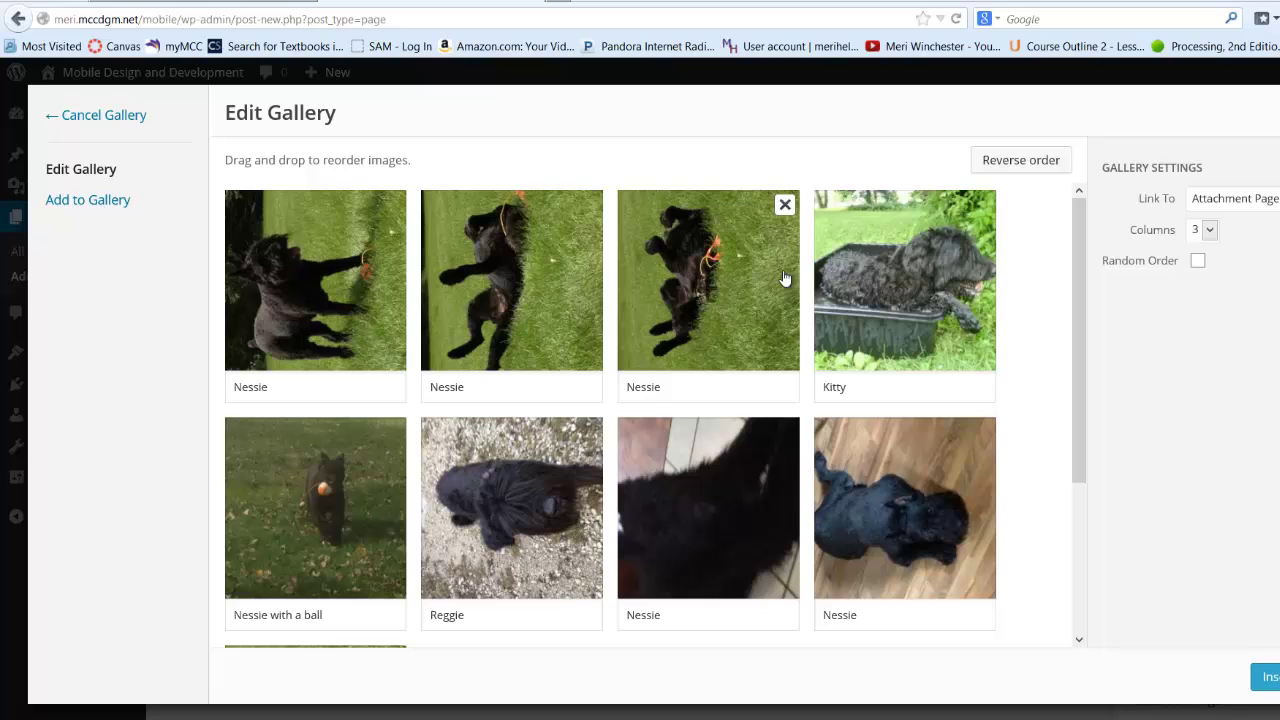
click(1022, 175)
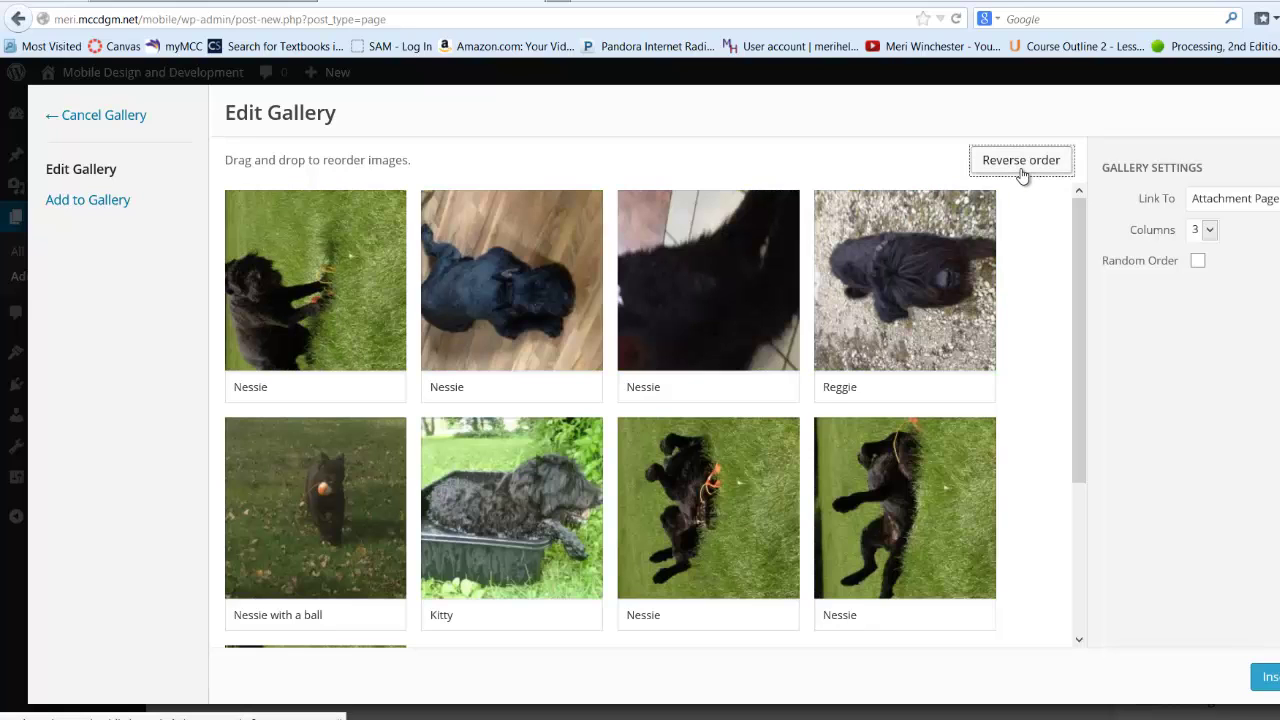
click(1022, 175)
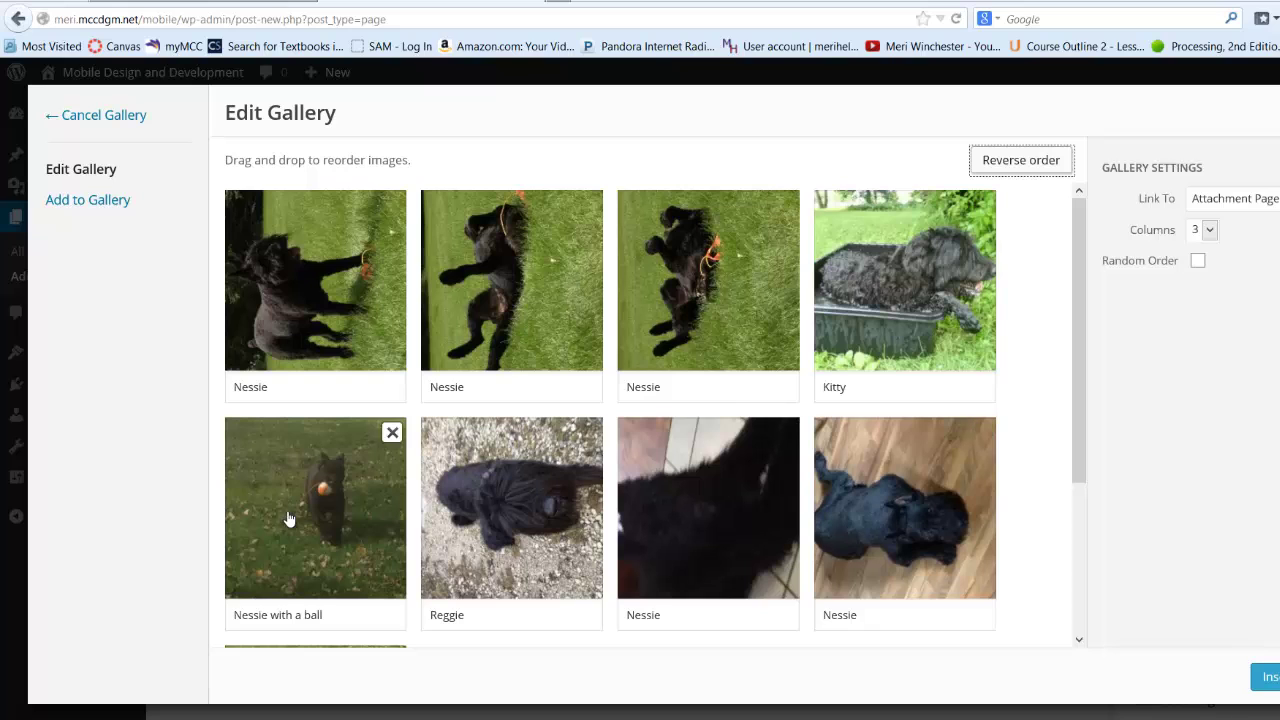
Step: Rearrange the gallery so the last Nessie grass photo is second, the ball photo fifth, Kitty seventh and Reggie last
drag(286, 520, 826, 362)
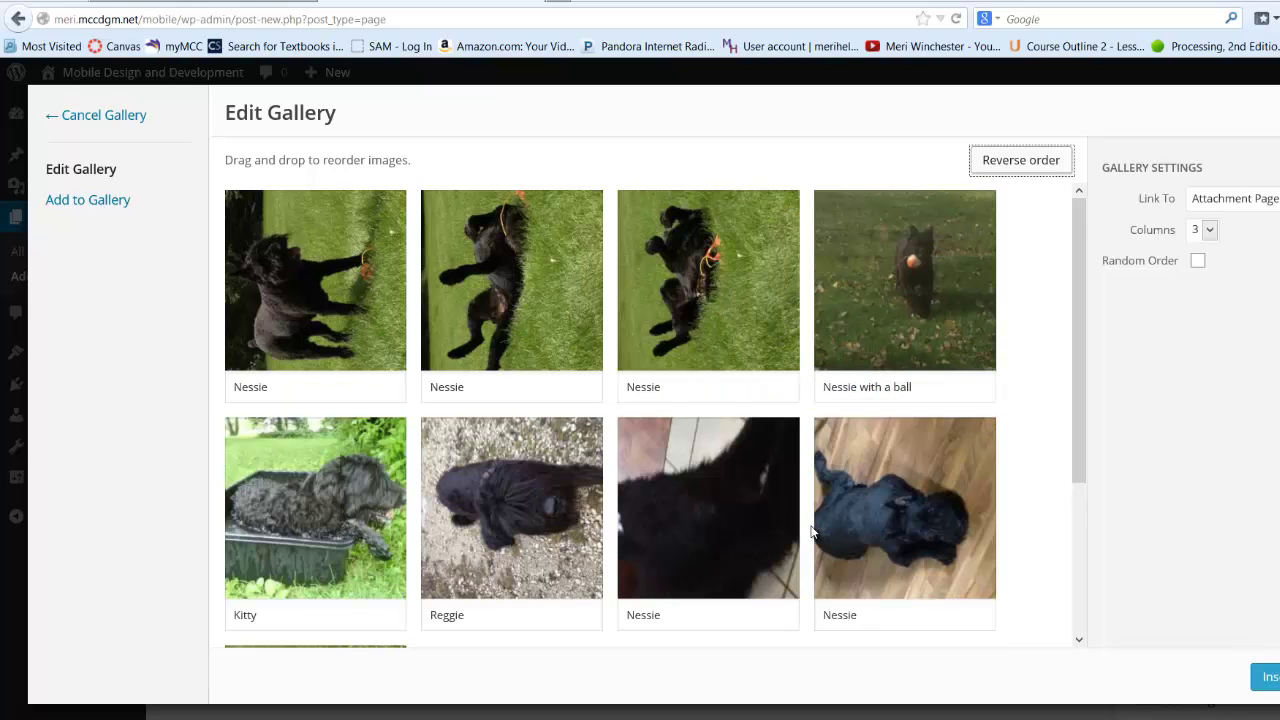
scroll(863, 520, down, 1)
drag(863, 520, 614, 294)
drag(523, 486, 880, 485)
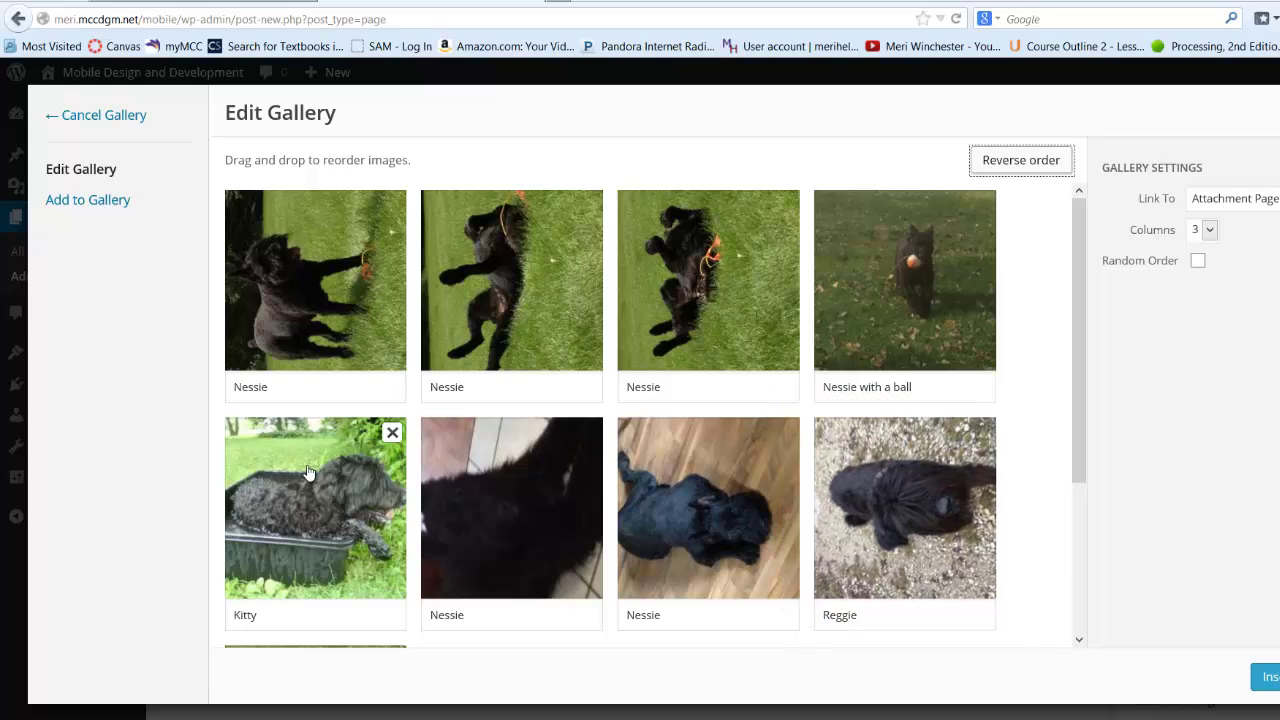
drag(309, 472, 690, 350)
drag(277, 534, 465, 275)
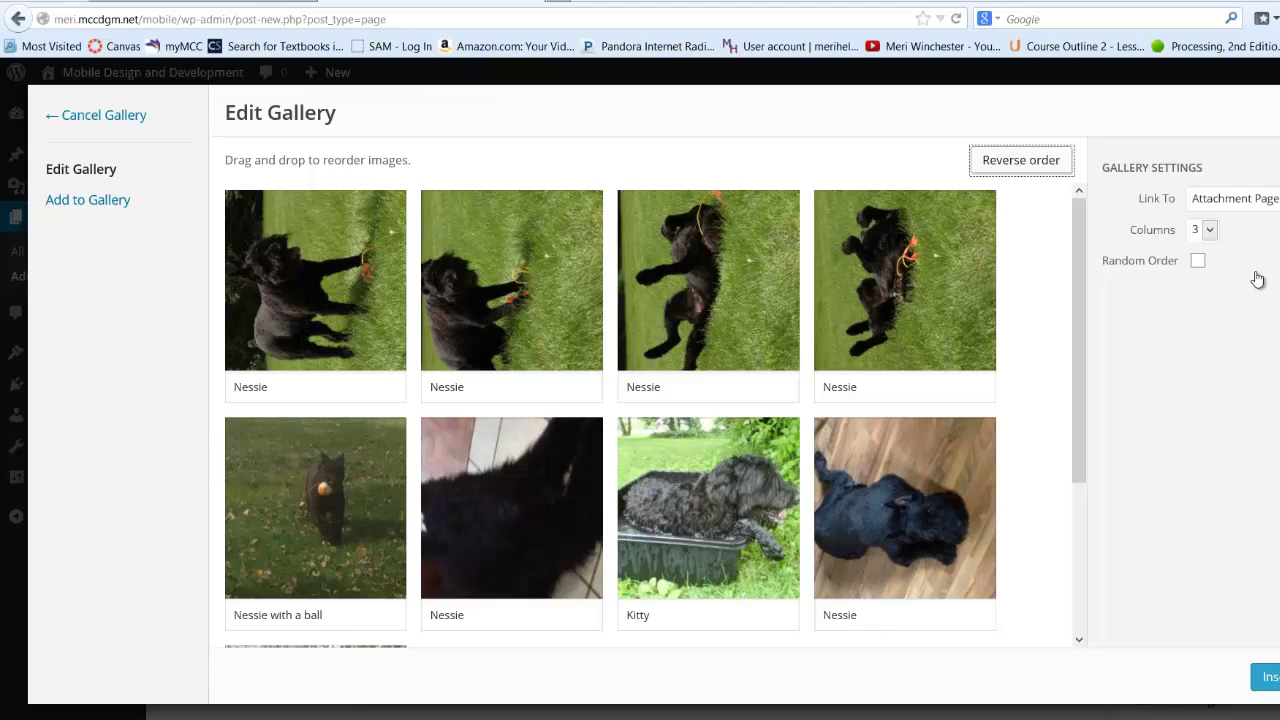
Step: Set the gallery to 2 columns, keep its links on Attachment Page, and insert it into the page
click(1213, 229)
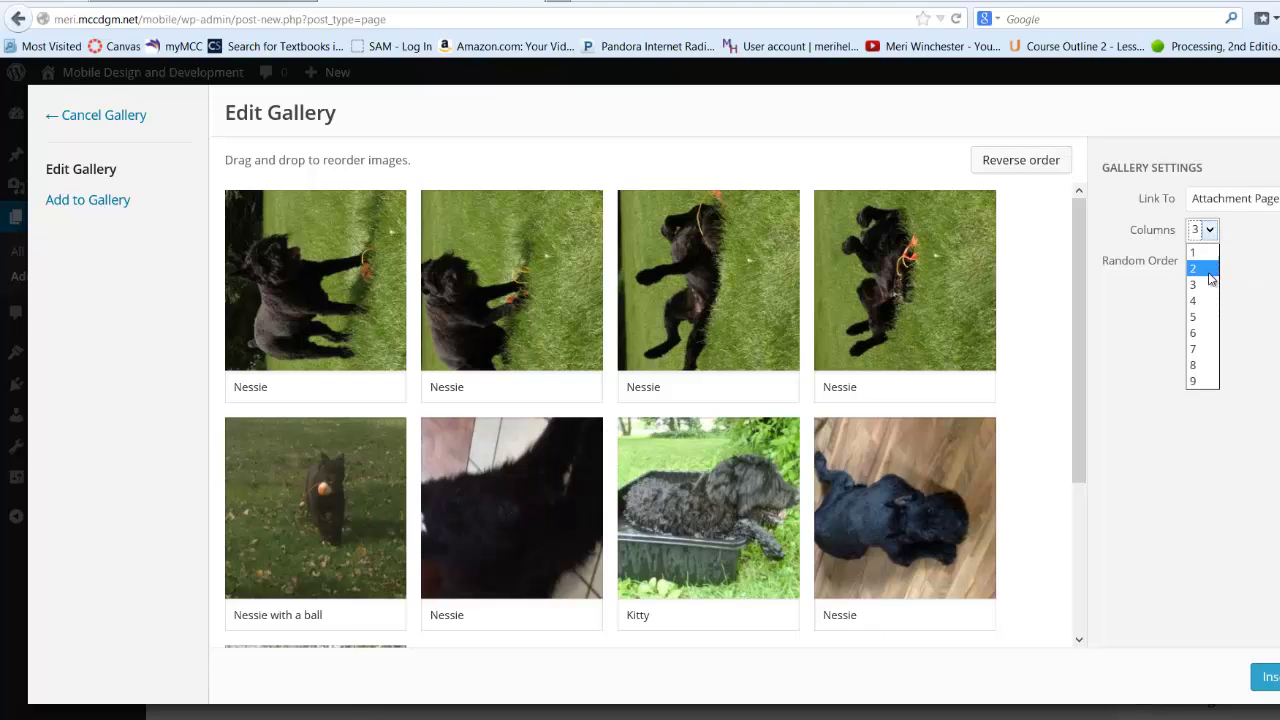
click(1205, 270)
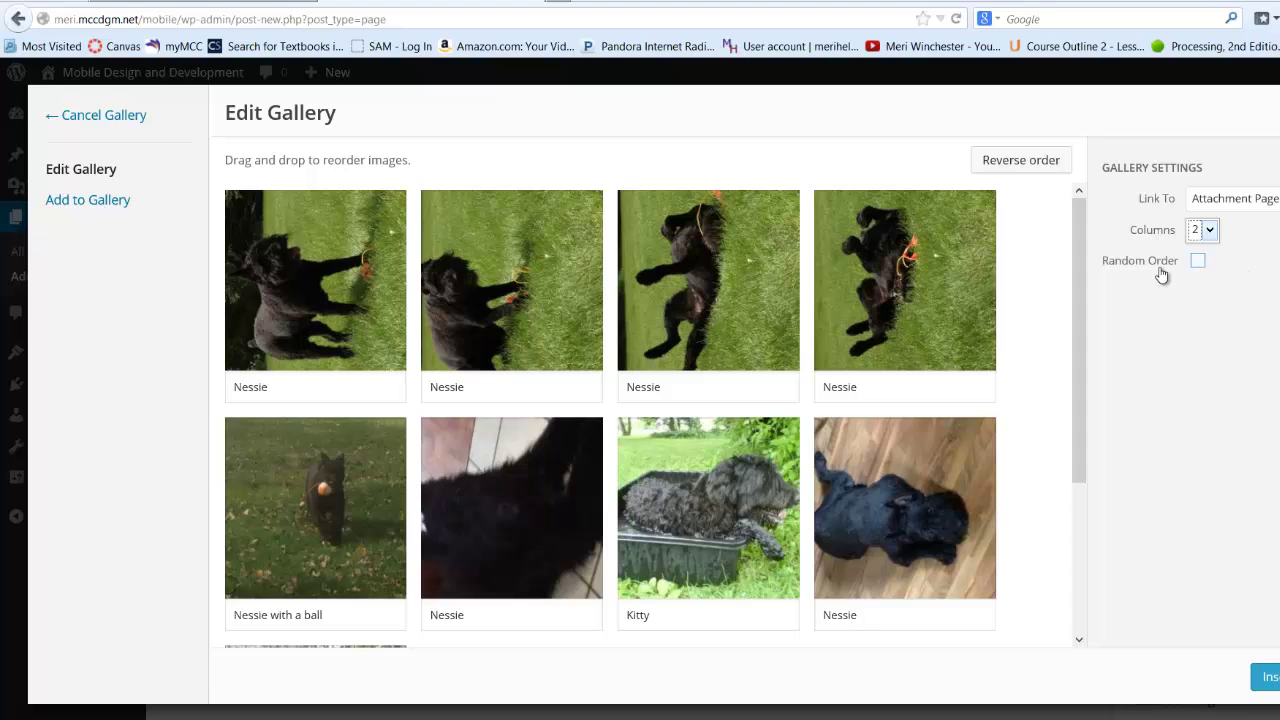
click(1235, 198)
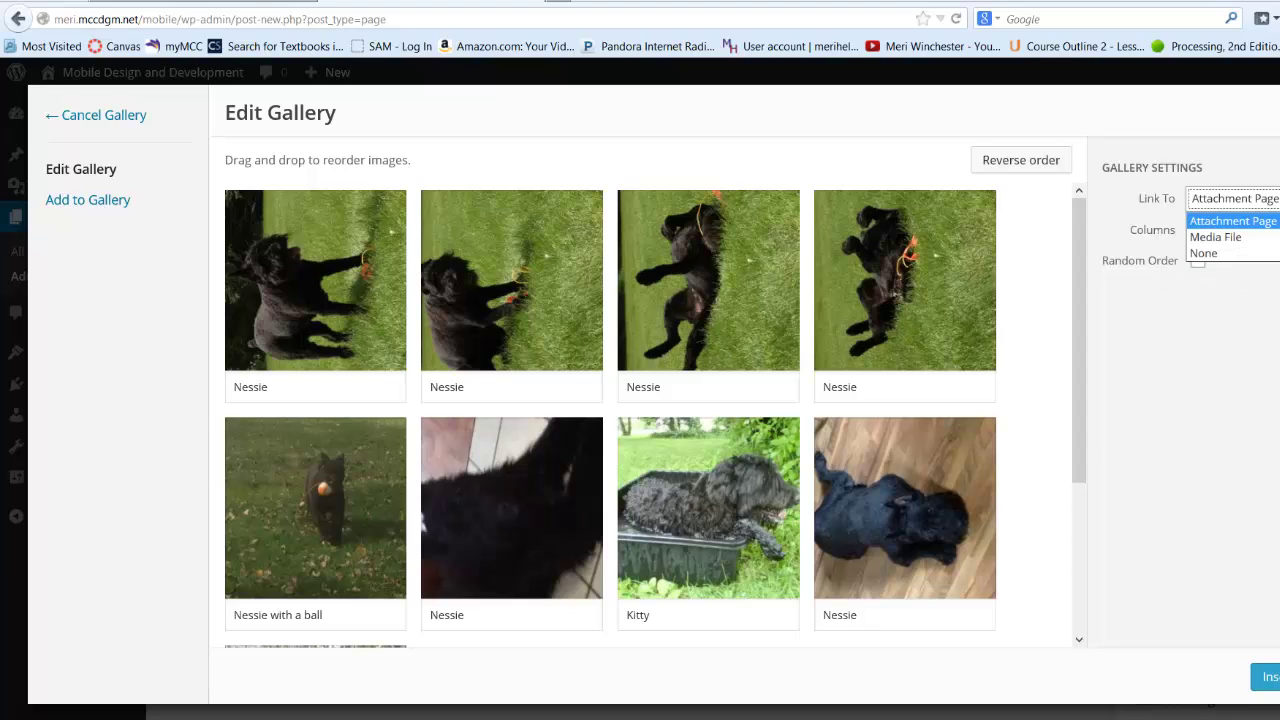
click(1158, 286)
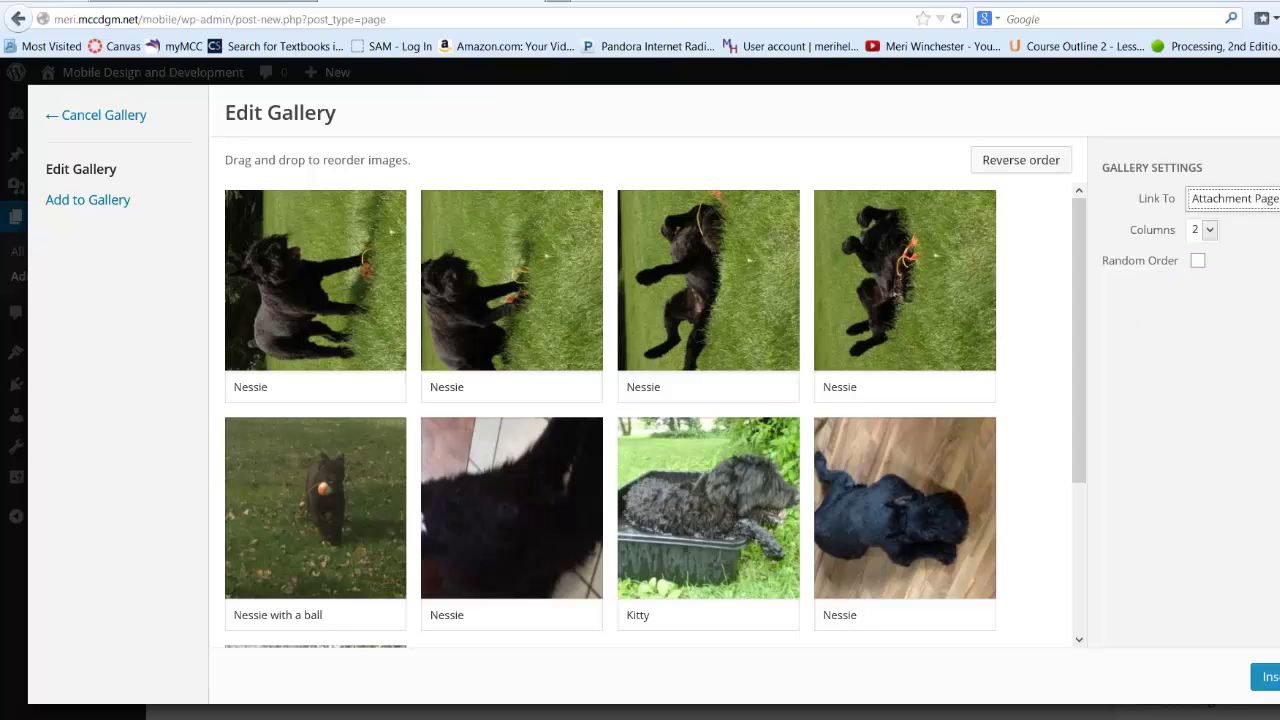
click(1265, 677)
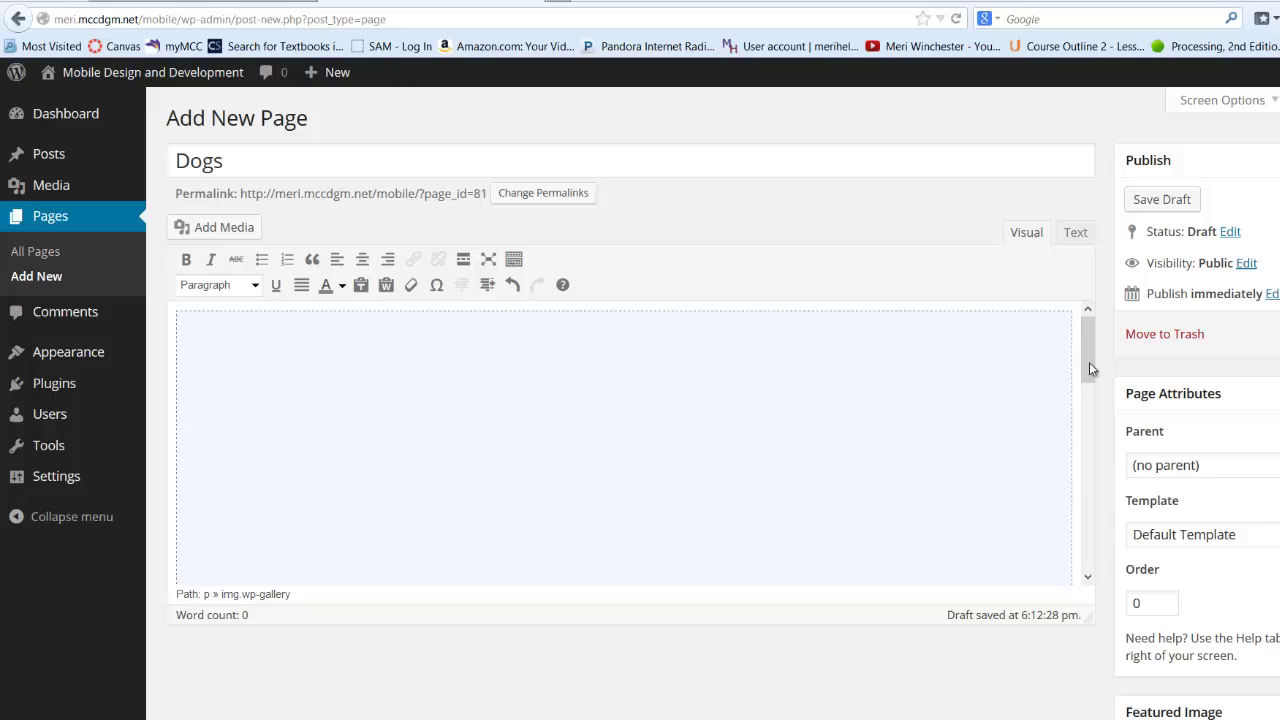
Step: Save the Dogs page with its gallery as a draft and publish it
mouse_move(1089, 368)
mouse_down()
mouse_move(1113, 534)
mouse_move(1094, 355)
mouse_up()
scroll(1094, 355, down, 2)
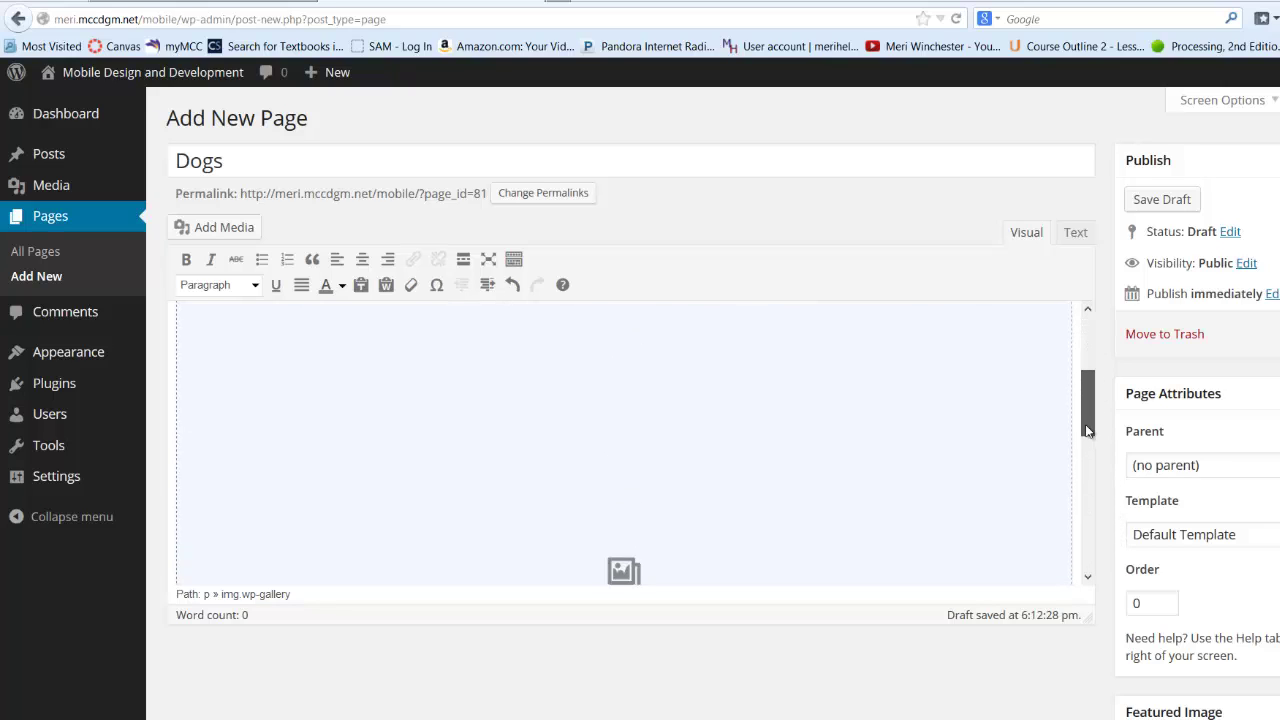
click(1187, 202)
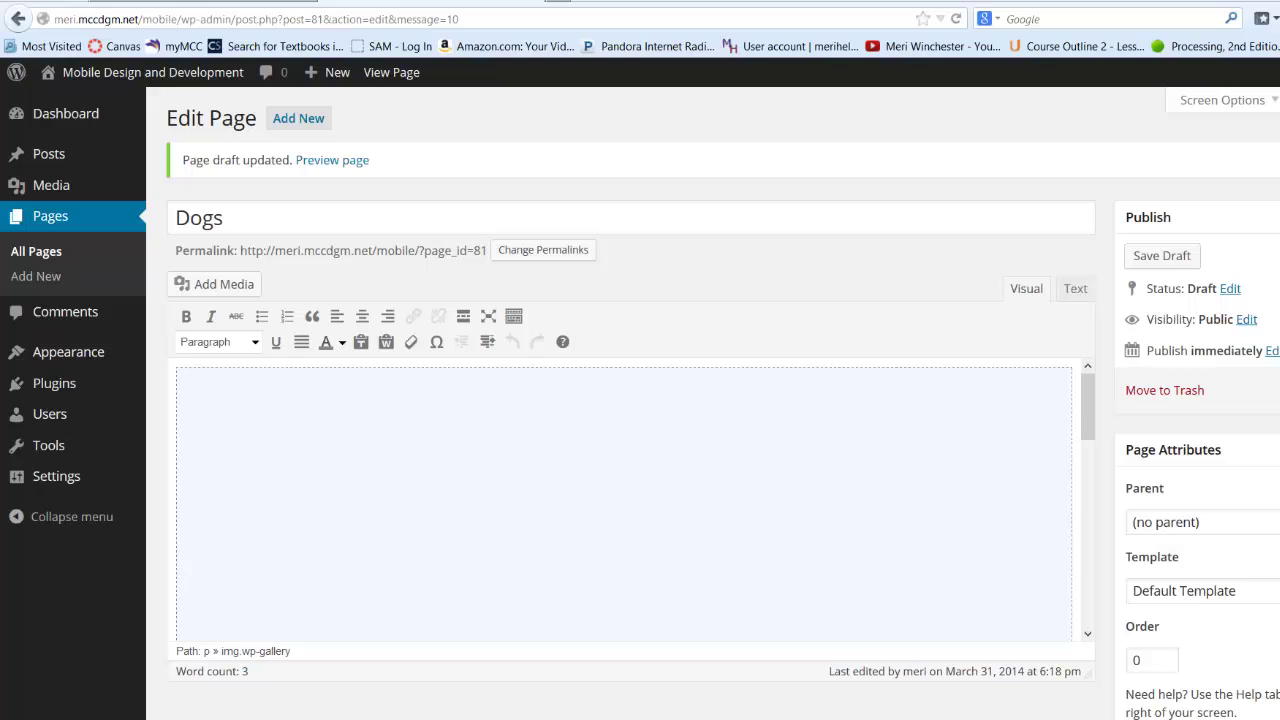
click(1161, 255)
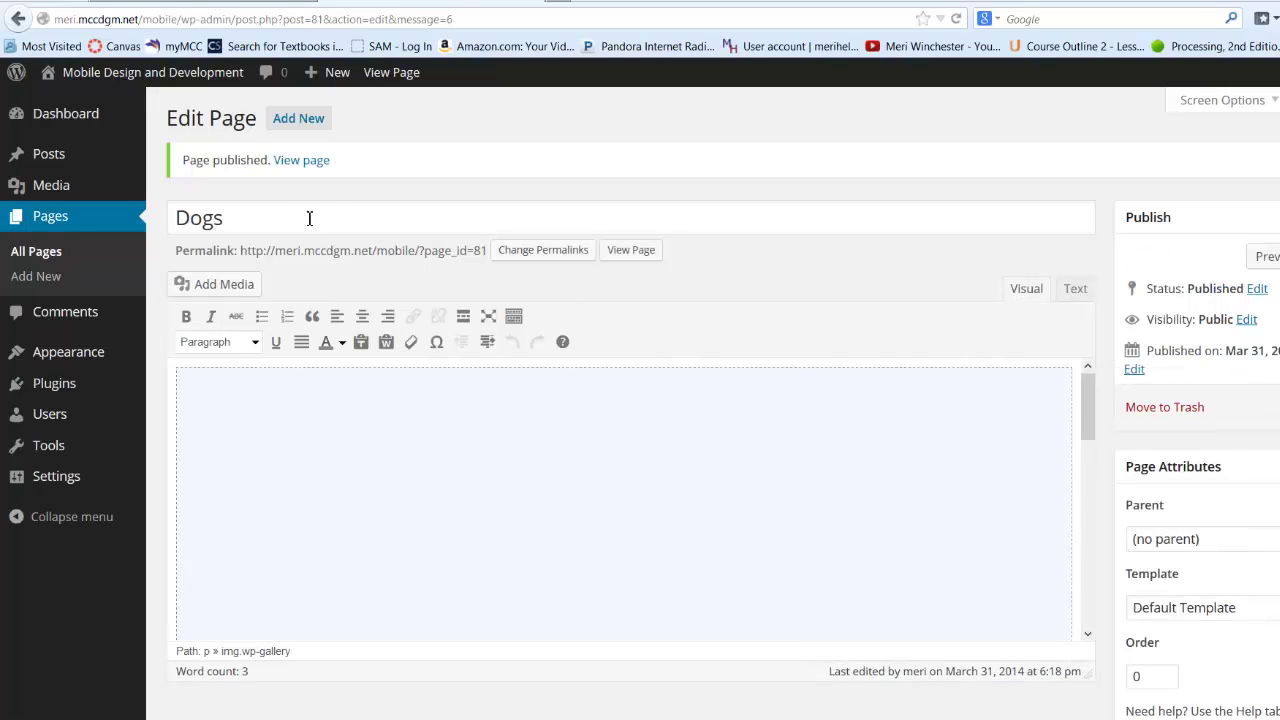
Step: View the published Dogs page and inspect the attachment page of the first gallery photo, IMG_0222
click(305, 160)
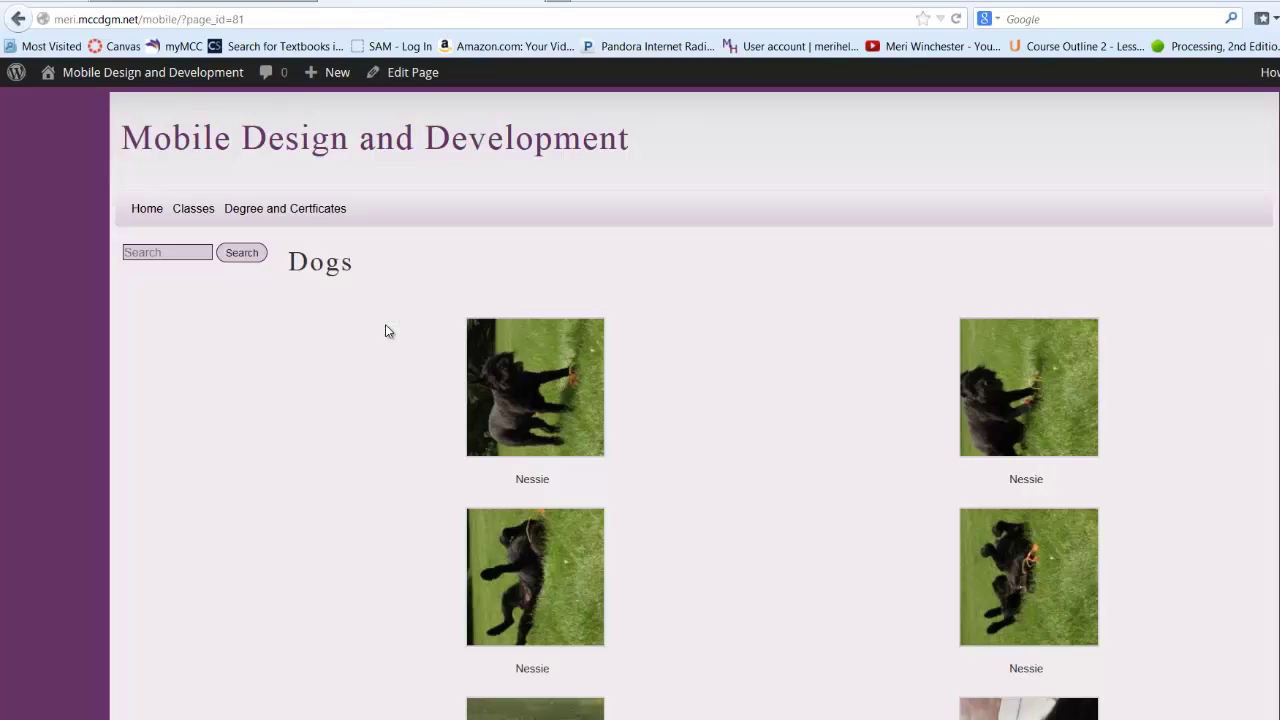
scroll(812, 400, down, 4)
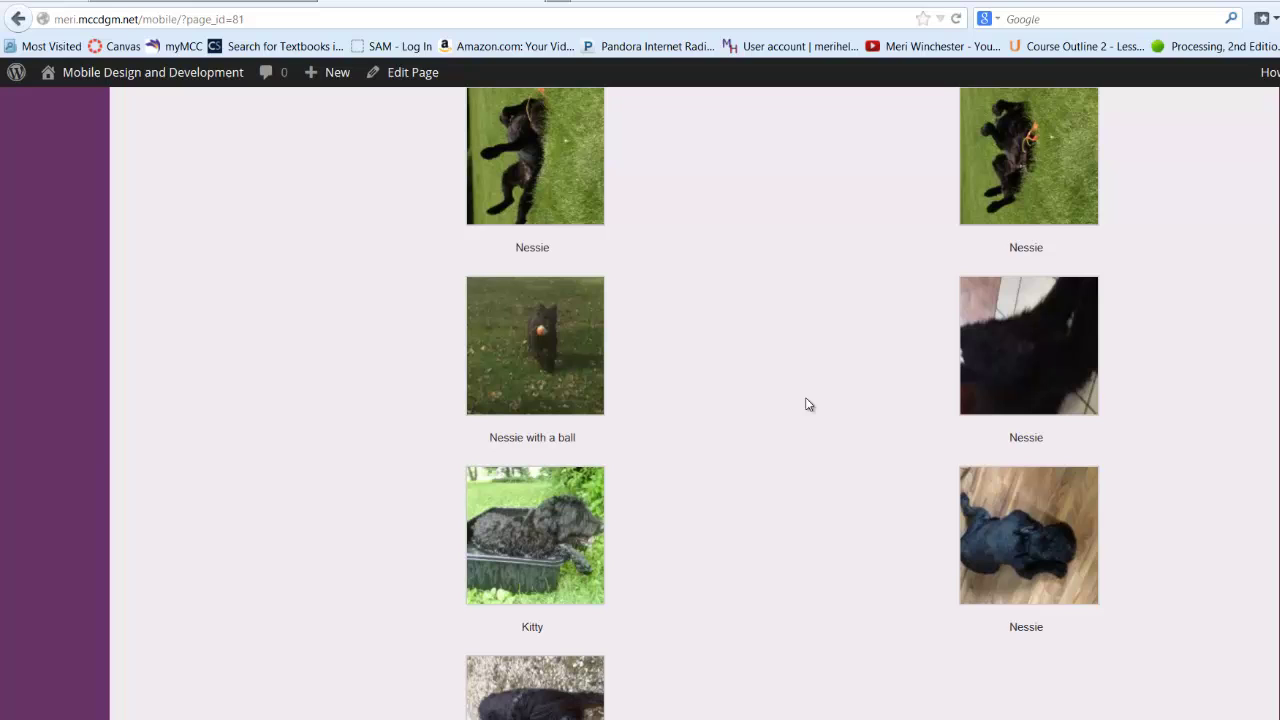
click(602, 341)
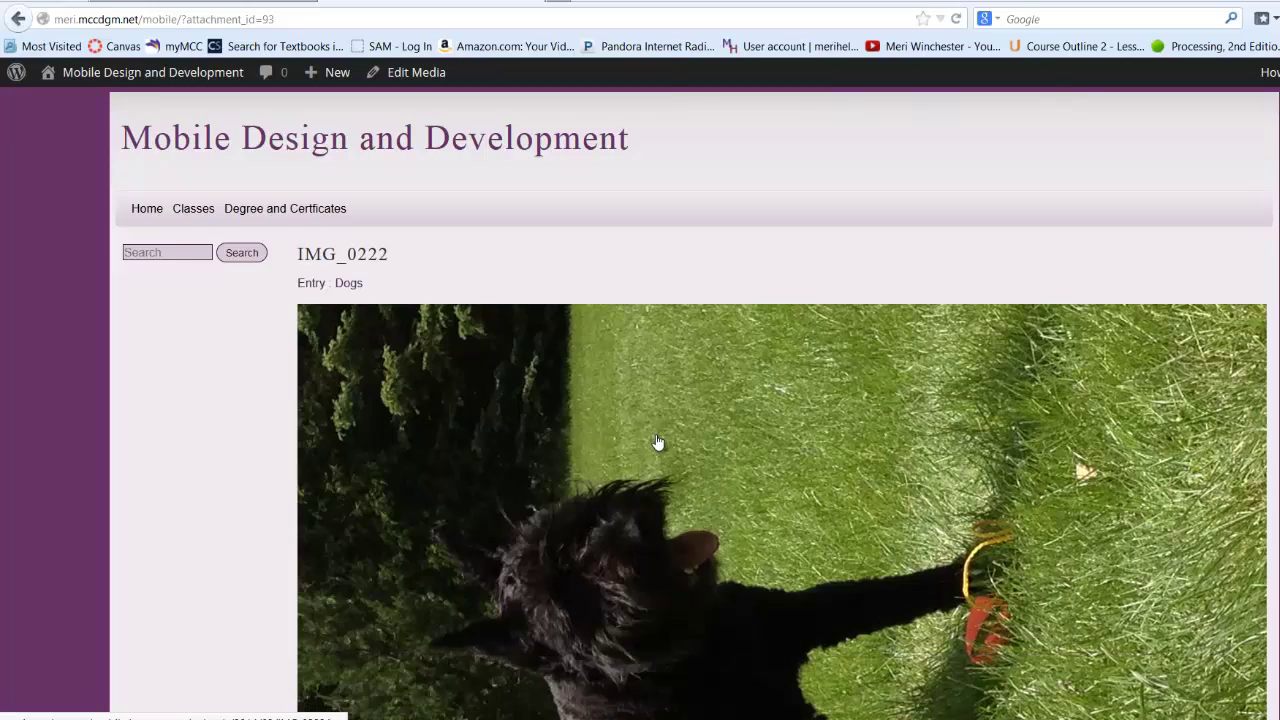
scroll(658, 442, down, 6)
scroll(658, 442, up, 5)
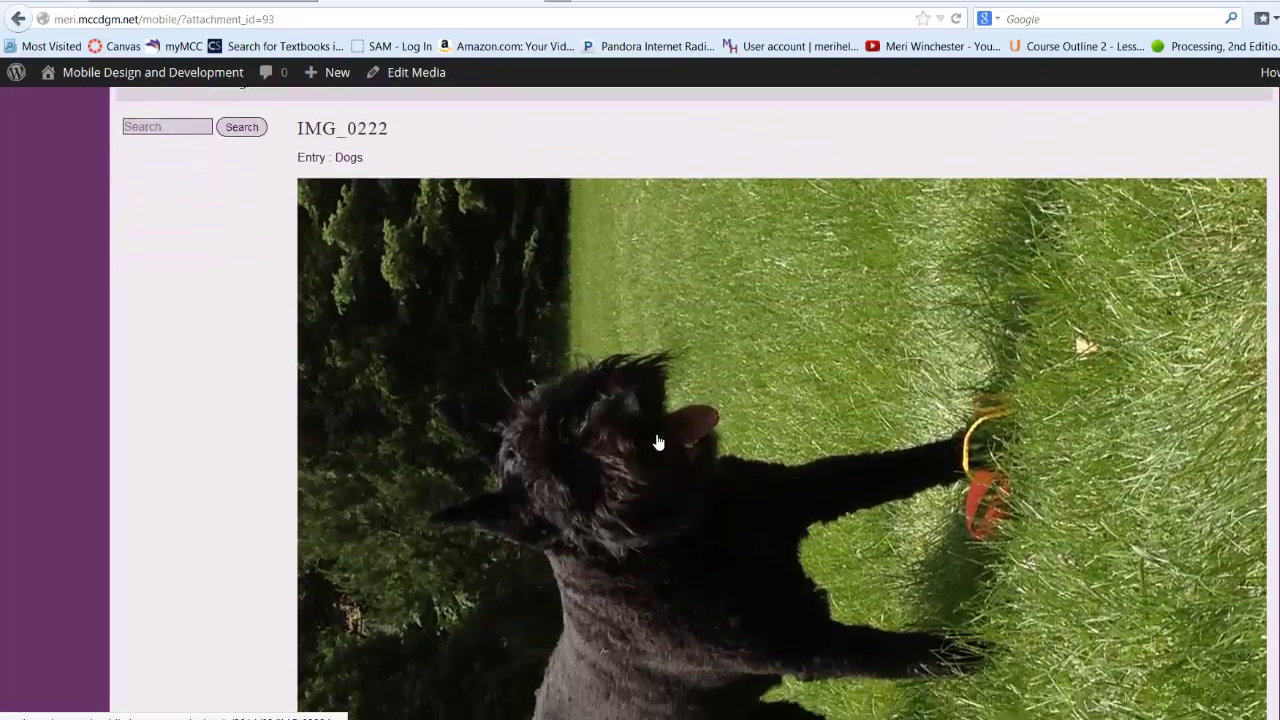
scroll(658, 442, down, 5)
scroll(657, 440, up, 2)
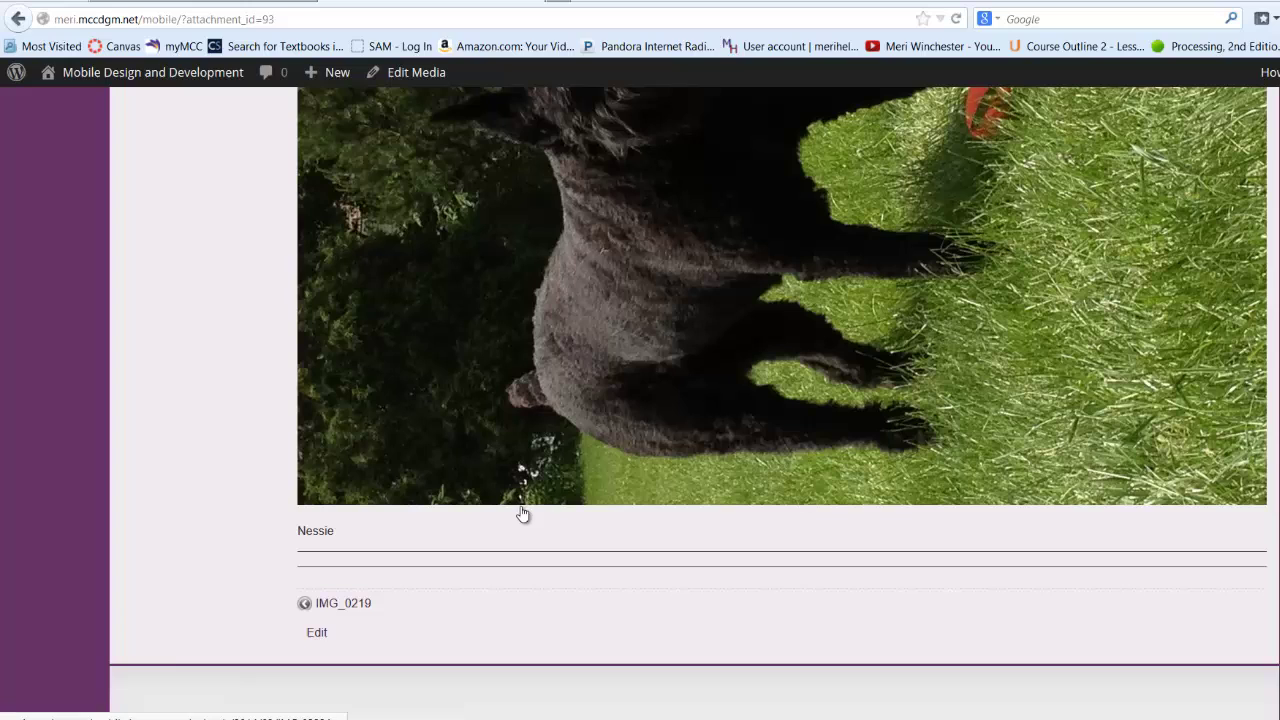
Step: Browse from this photo to IMG_0219 and back to IMG_0222 using the links beneath the images
click(308, 608)
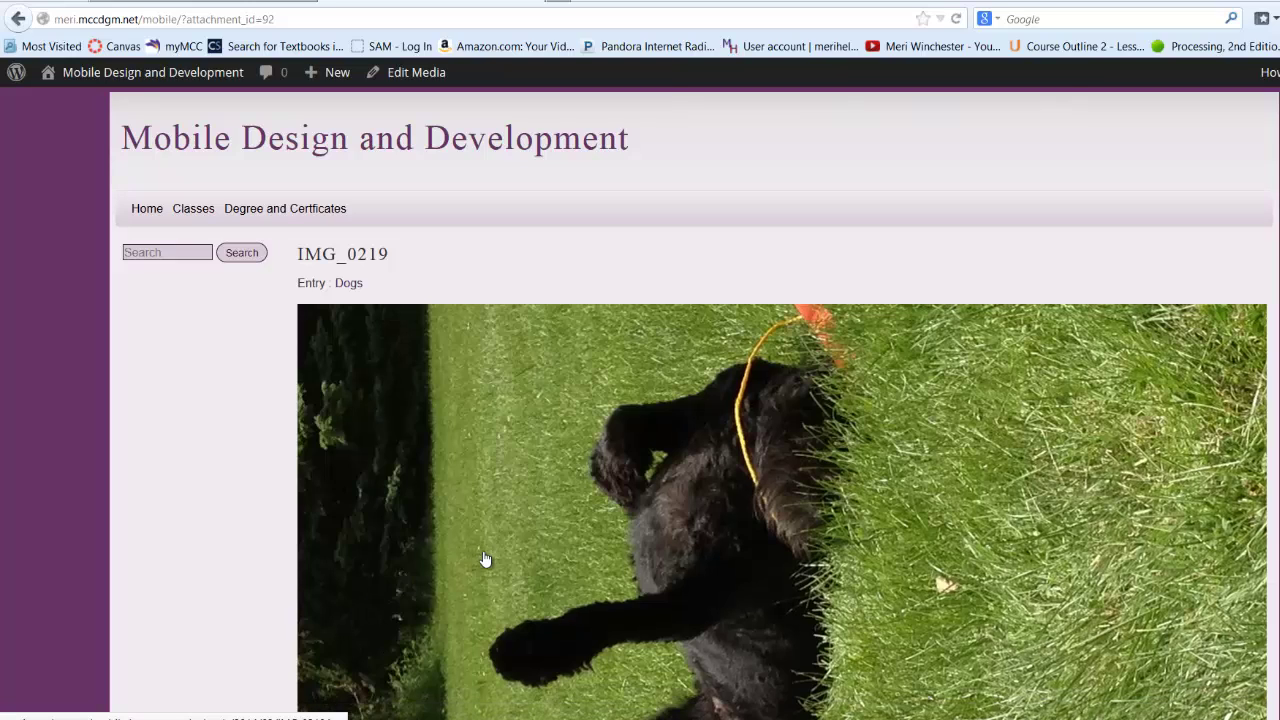
scroll(483, 557, down, 5)
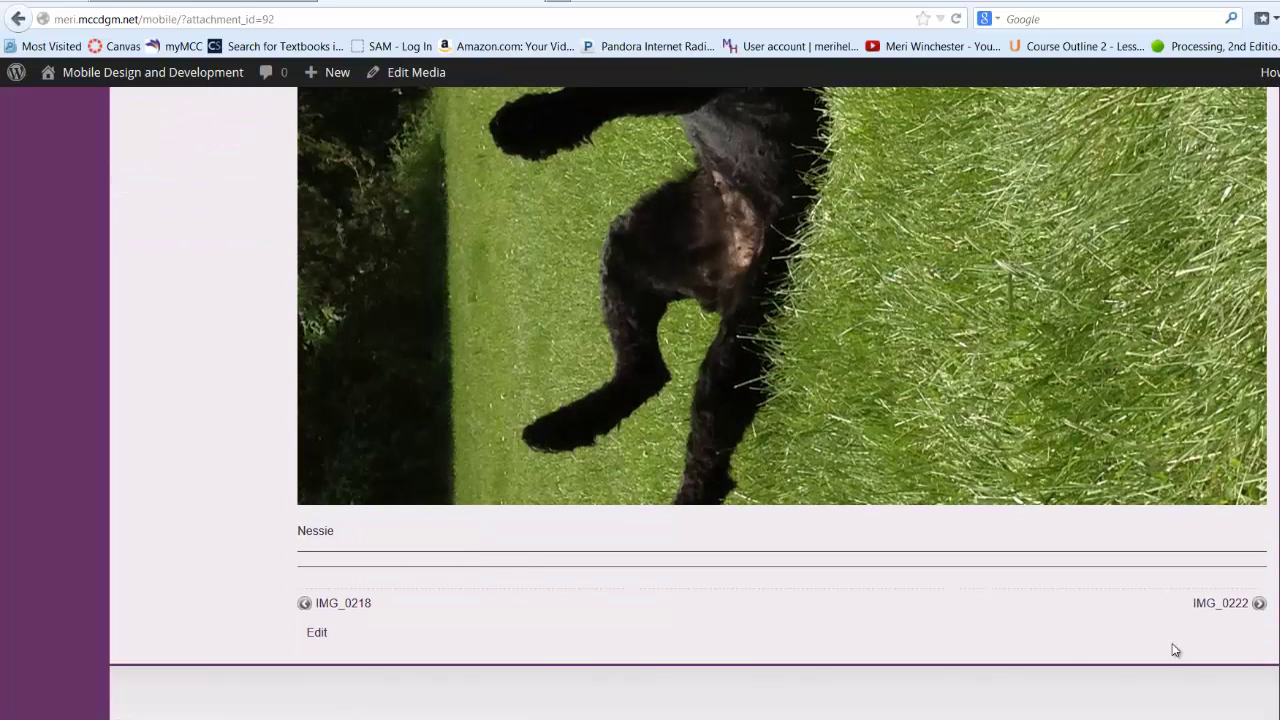
click(1257, 605)
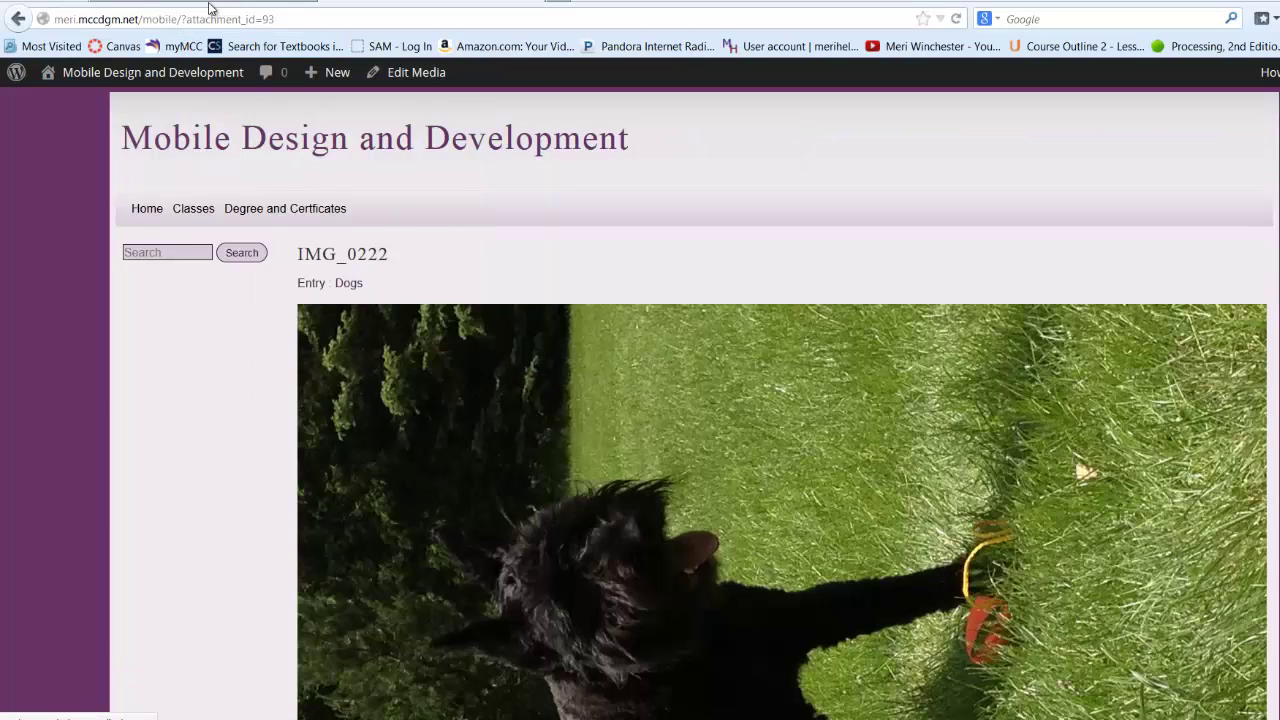
Step: Leave the photo page and open the Mobile Design and Development site's admin Dashboard
key(alt+Left)
scroll(755, 485, up, 5)
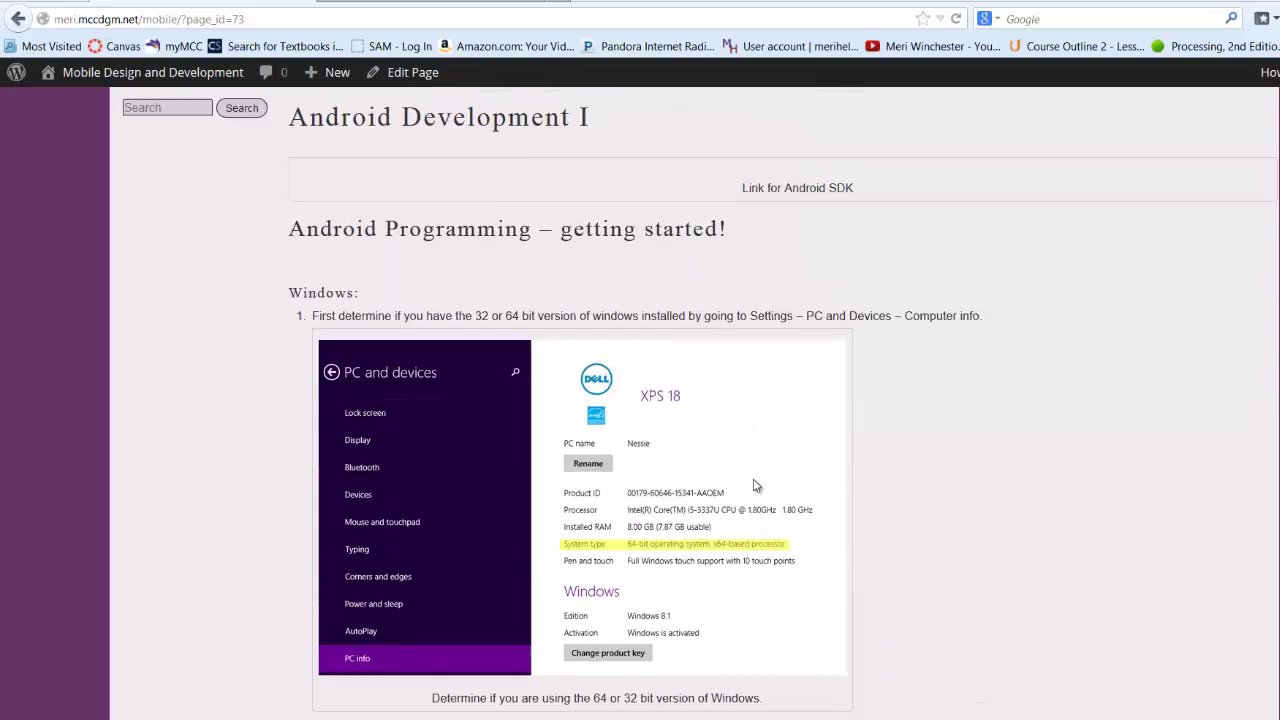
mouse_move(237, 80)
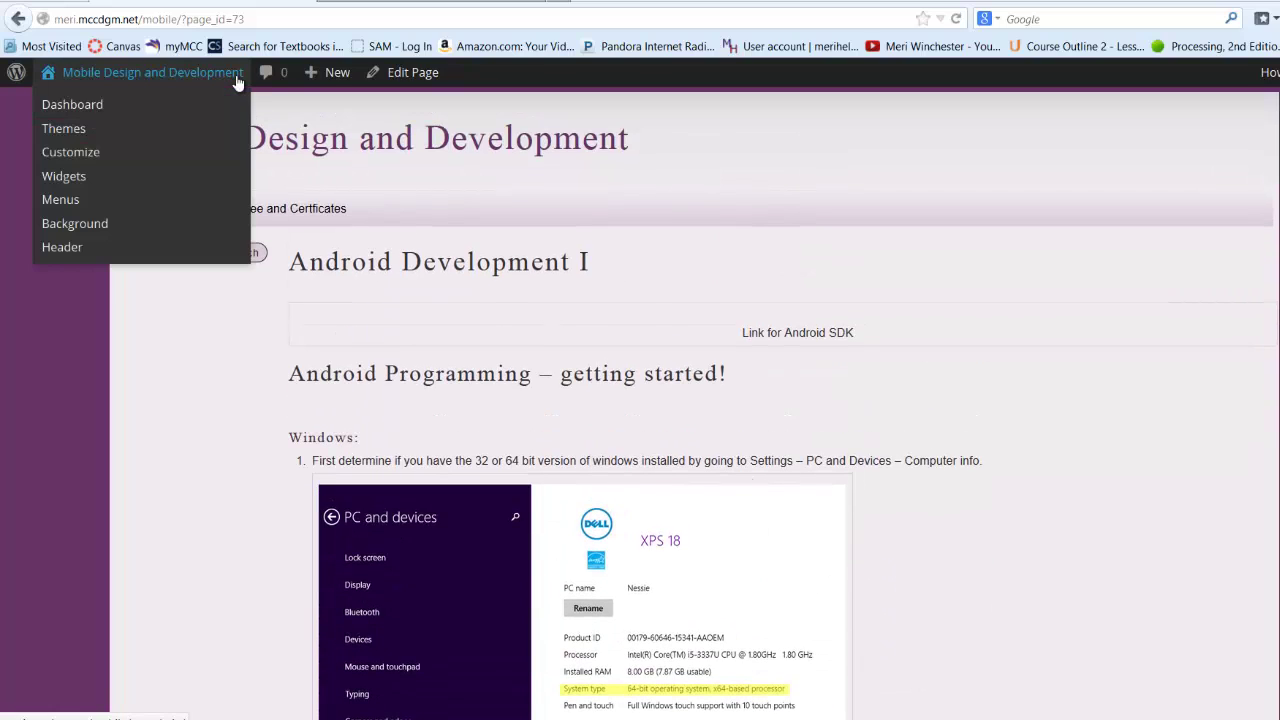
click(70, 105)
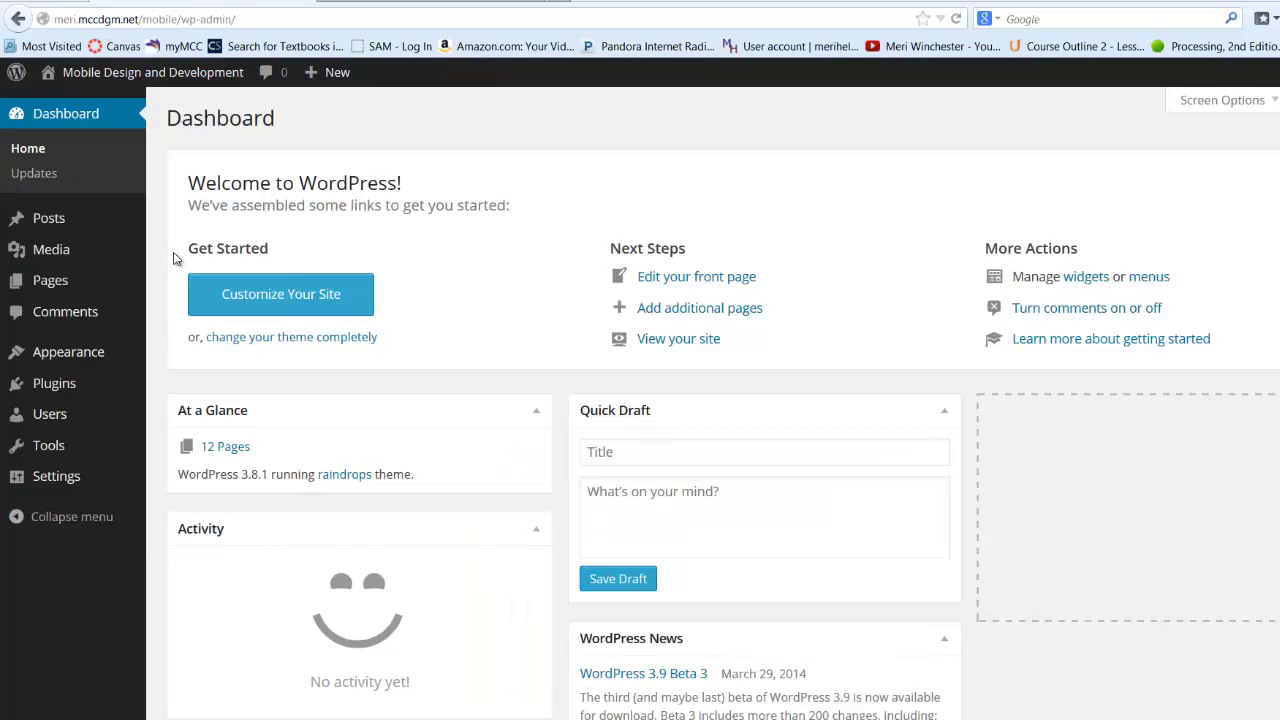
Step: Open the Dogs page for editing from the list of all site pages
mouse_move(105, 288)
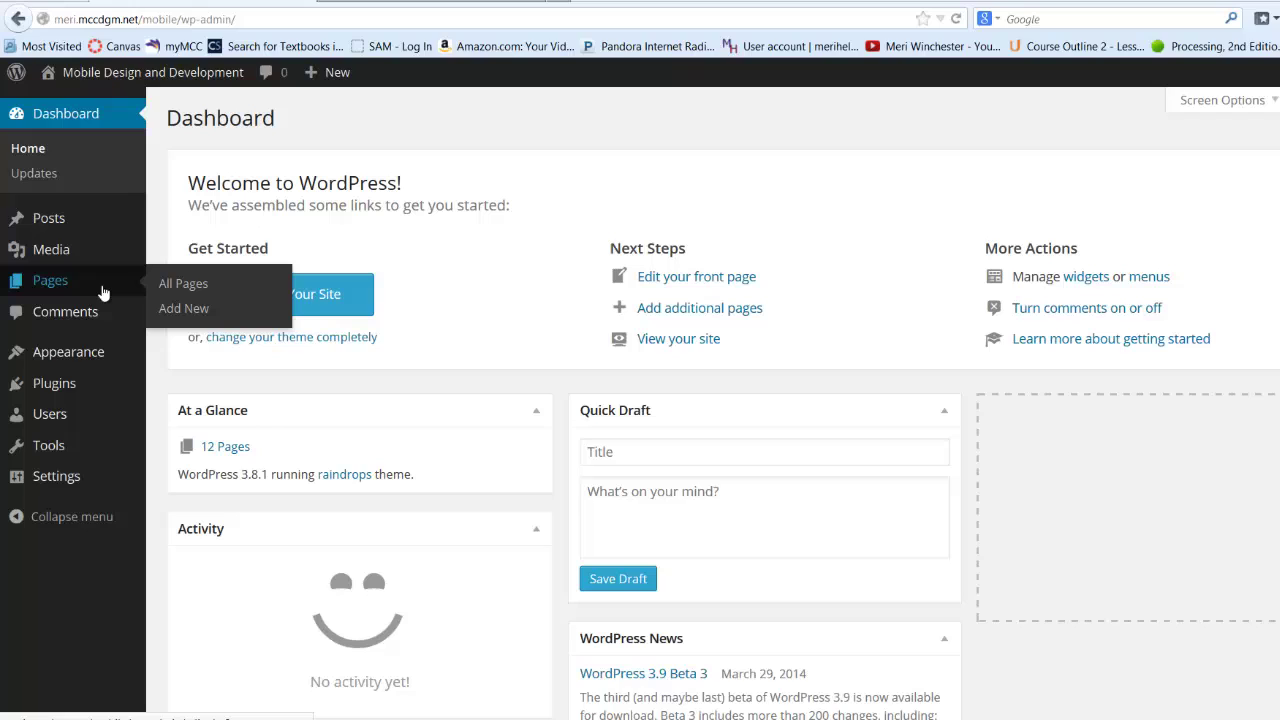
click(182, 285)
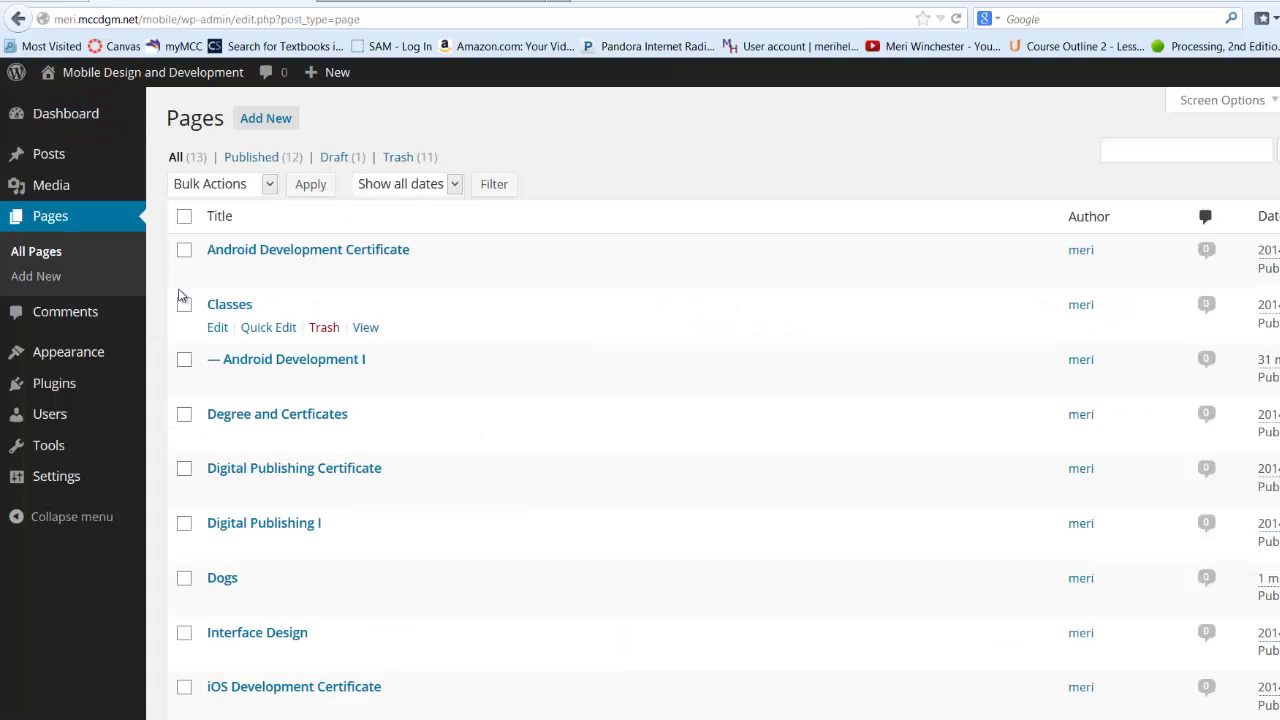
scroll(300, 300, down, 4)
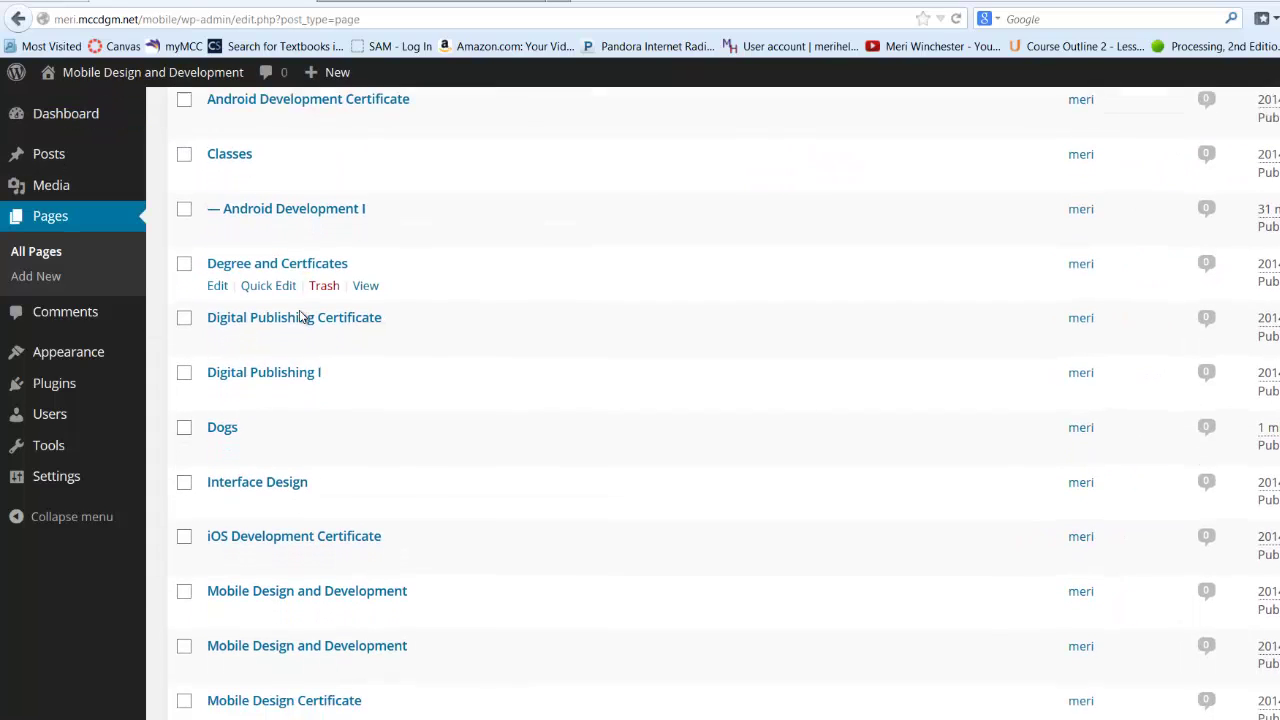
click(221, 369)
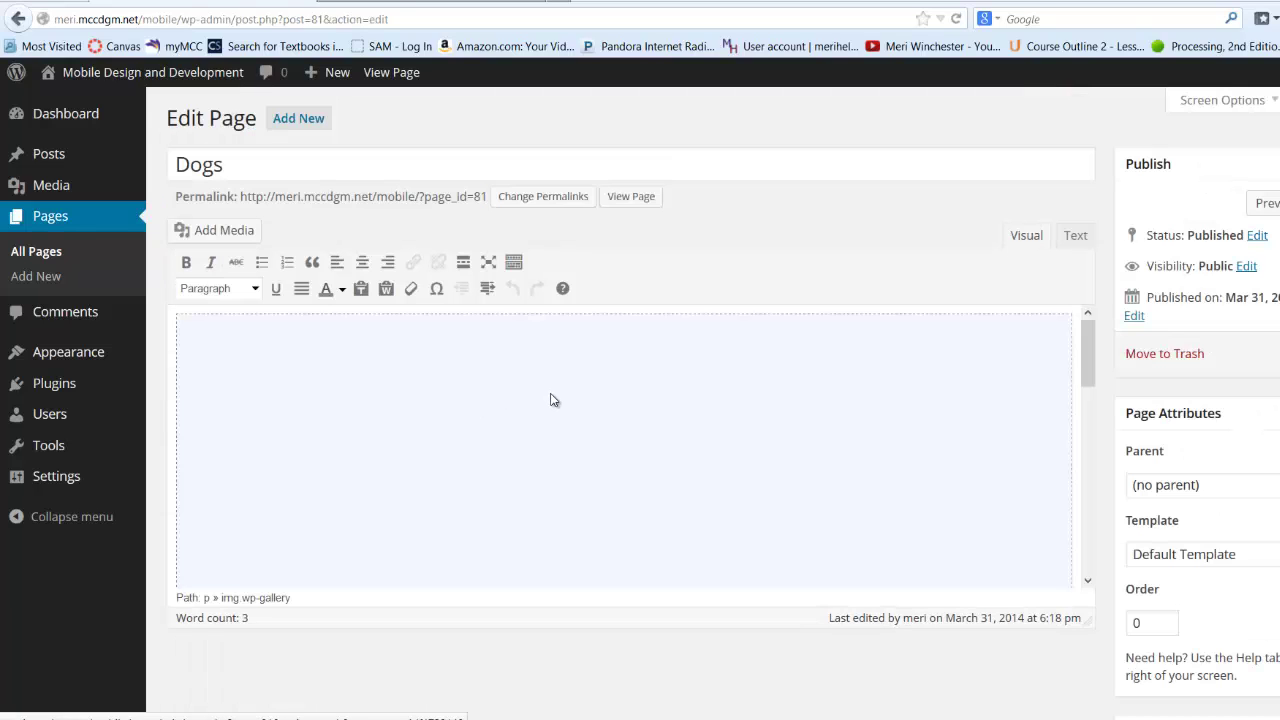
Step: Open the gallery on the Dogs page for editing, look through its photos, and leave it without making changes
click(550, 400)
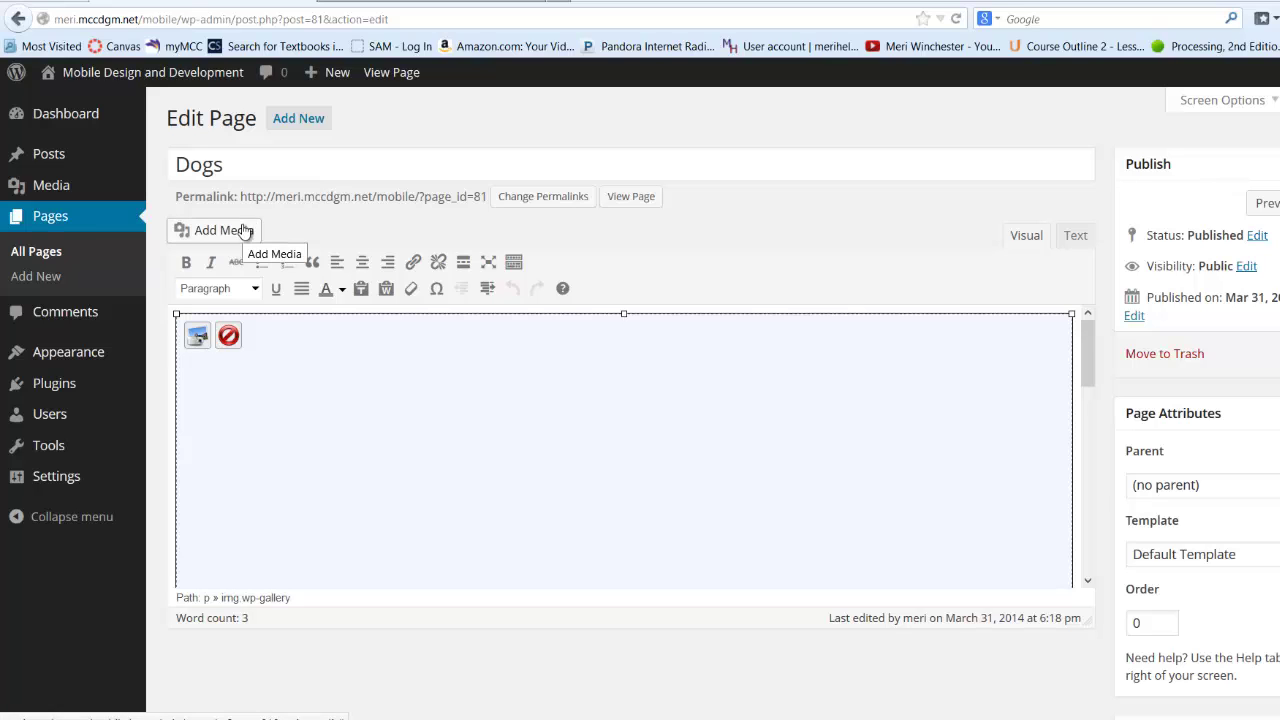
click(197, 335)
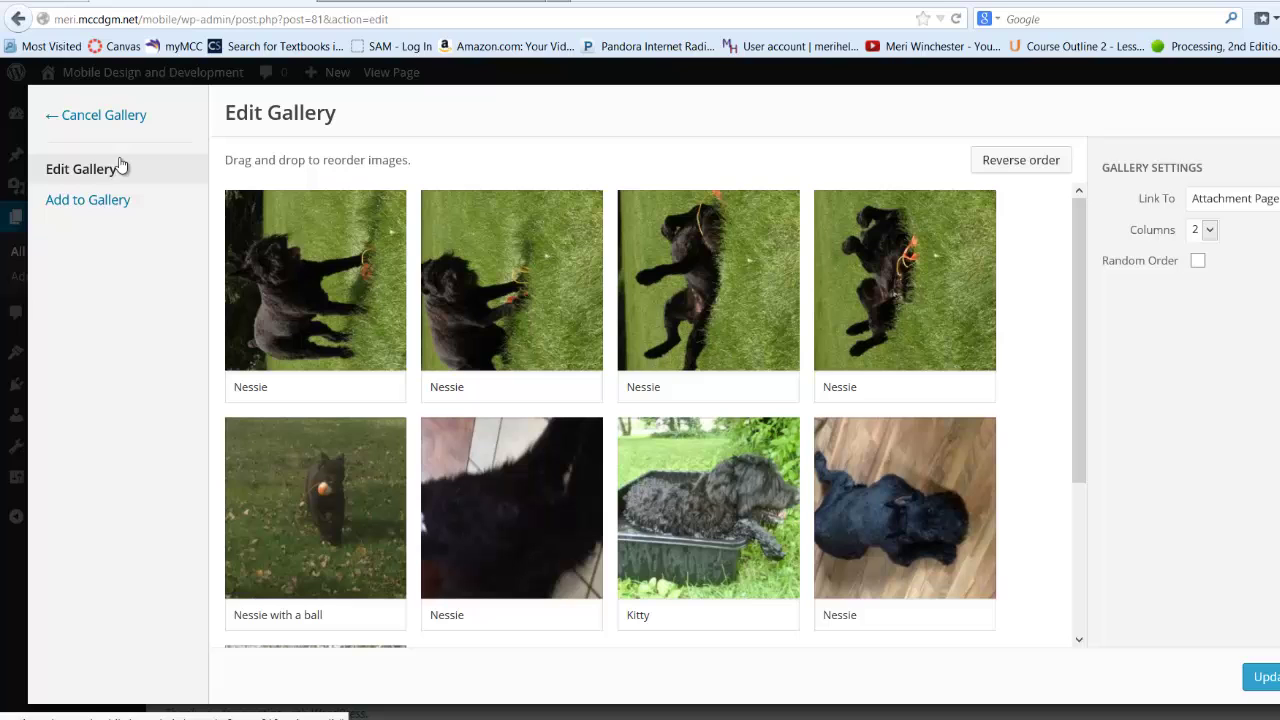
scroll(365, 253, down, 3)
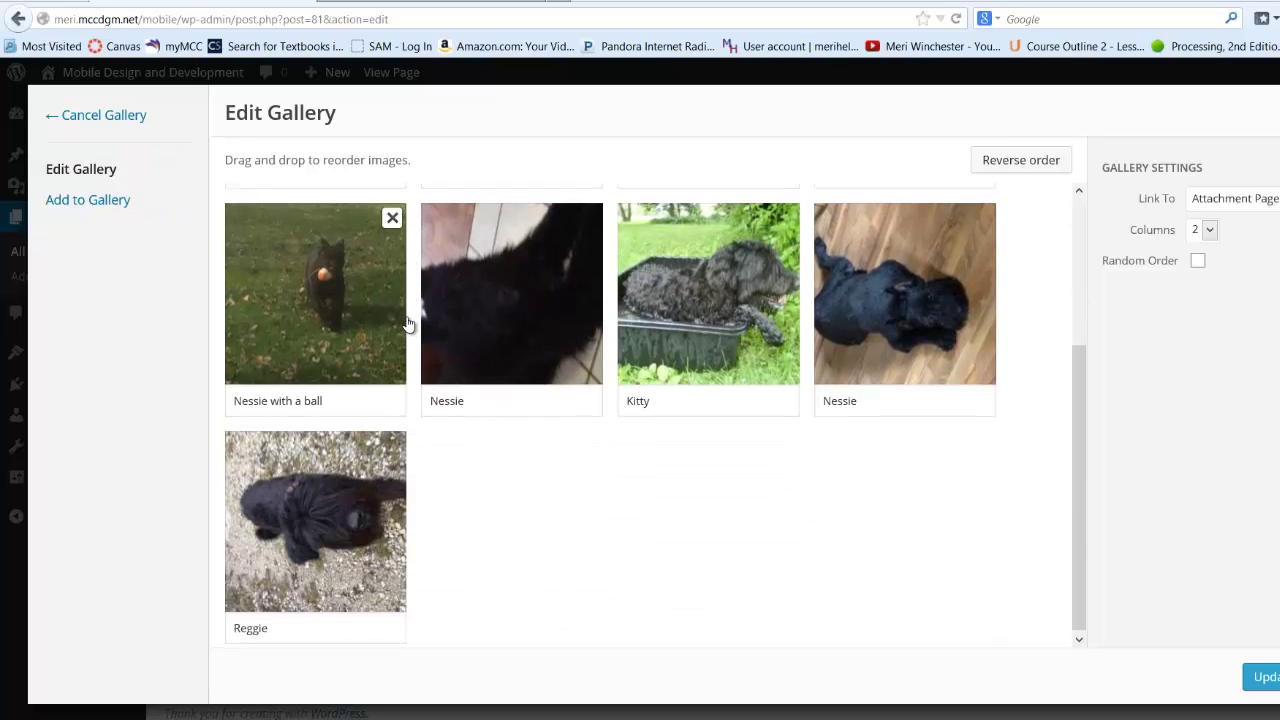
scroll(400, 320, up, 3)
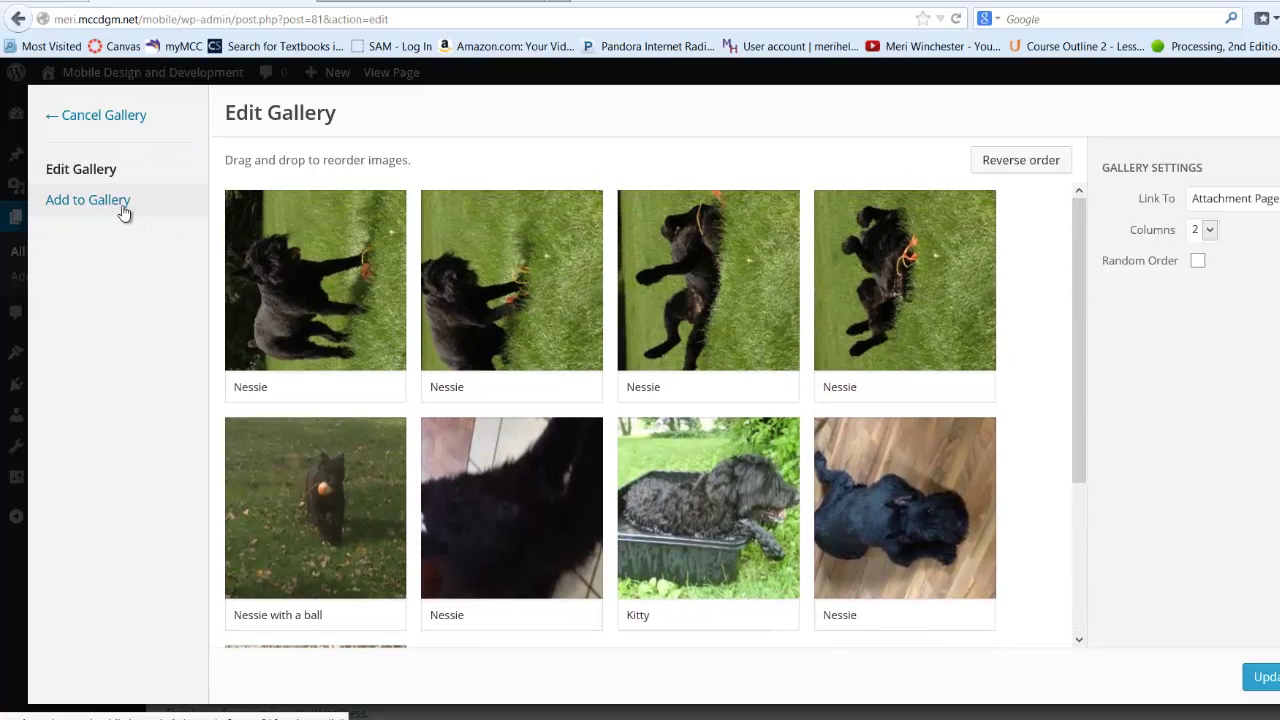
click(128, 120)
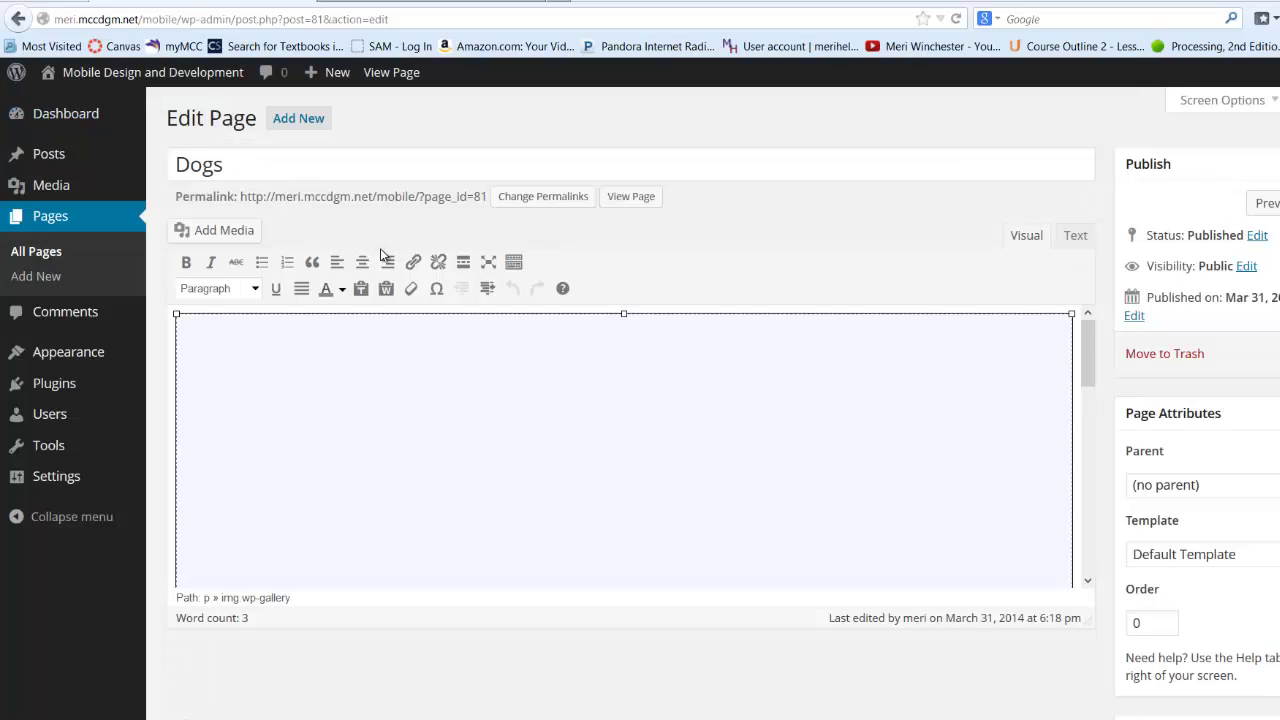
Step: In the media library, set the title of photo IMG_0222 to Nessie 1 and of IMG_0219 to Nessie 2
click(225, 230)
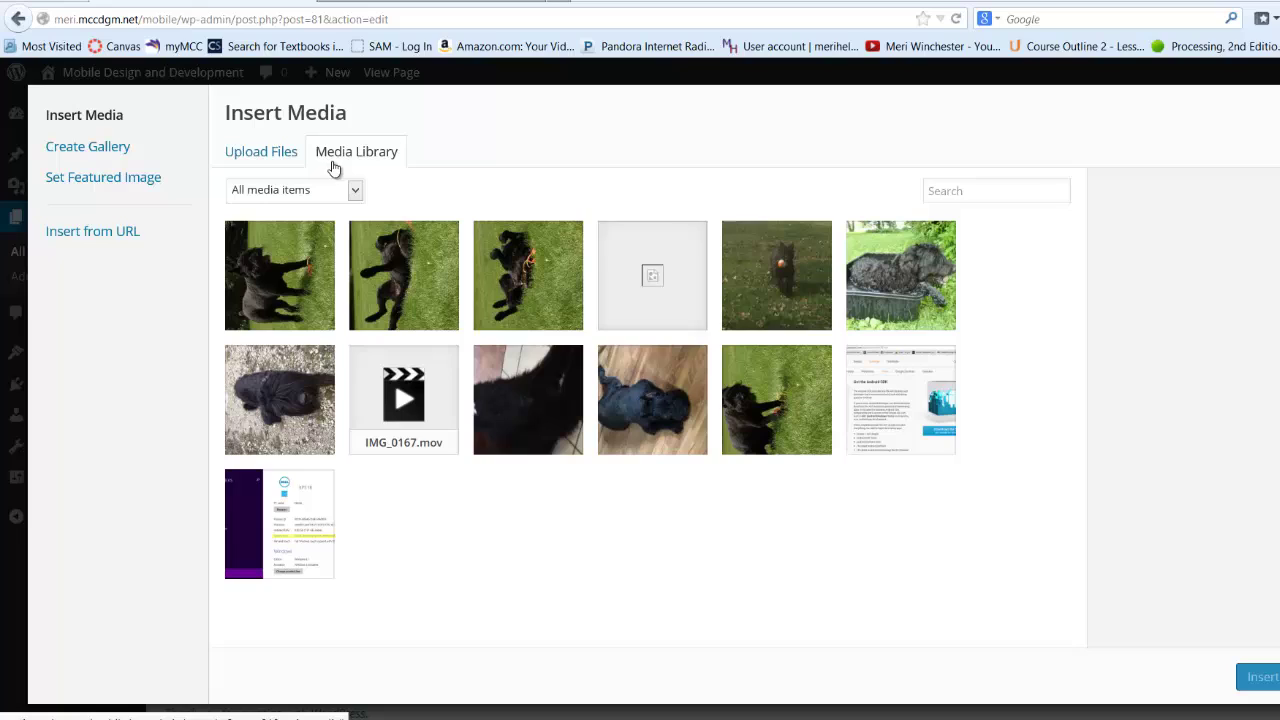
click(302, 256)
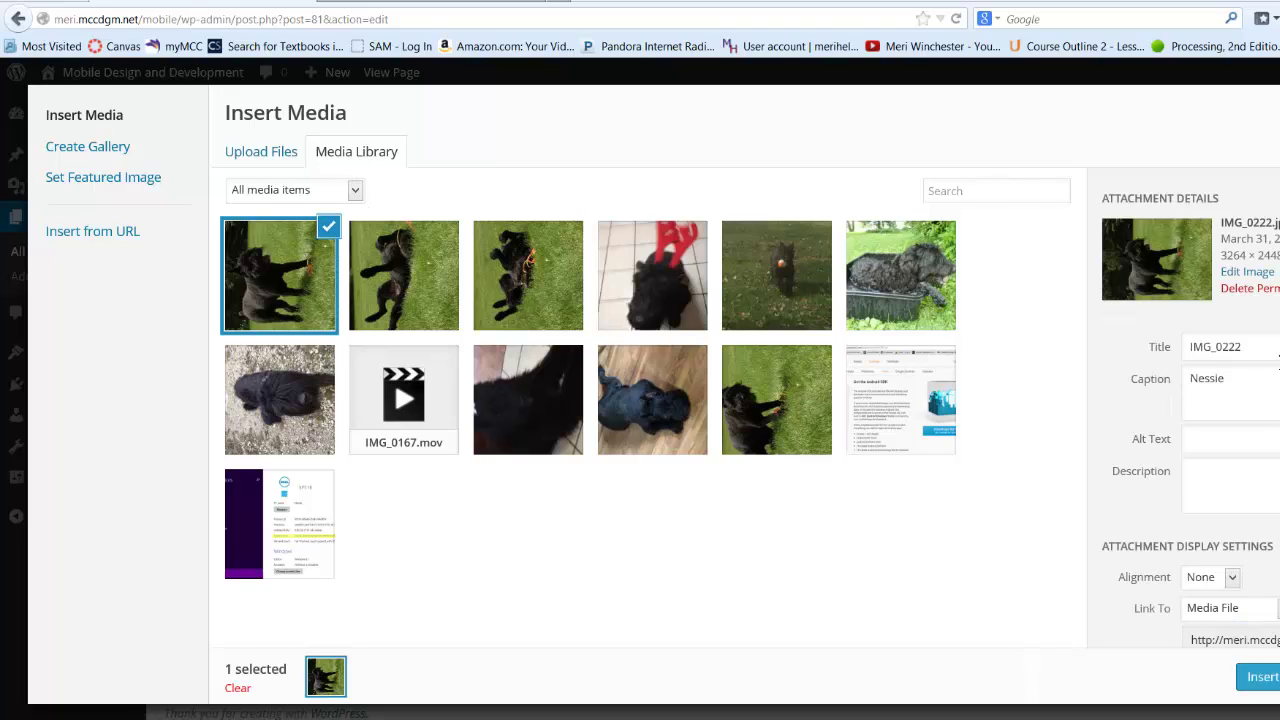
double_click(1278, 356)
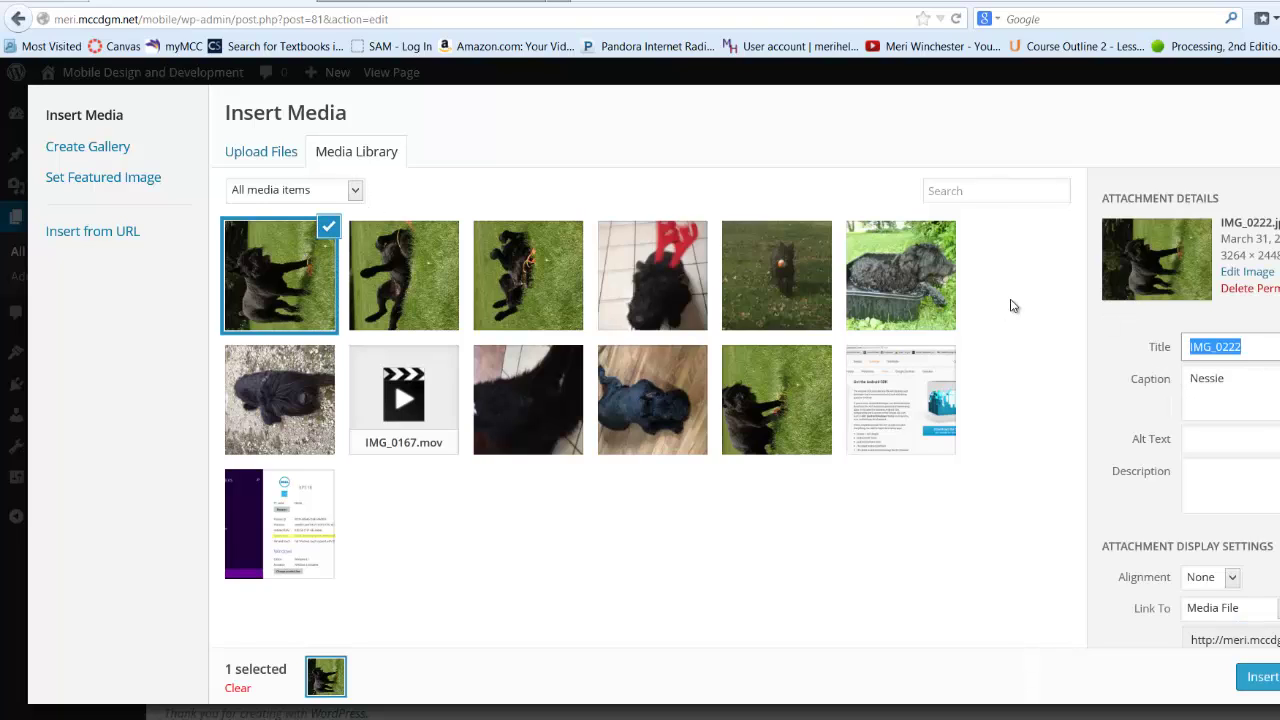
text(Nessie 1)
click(425, 300)
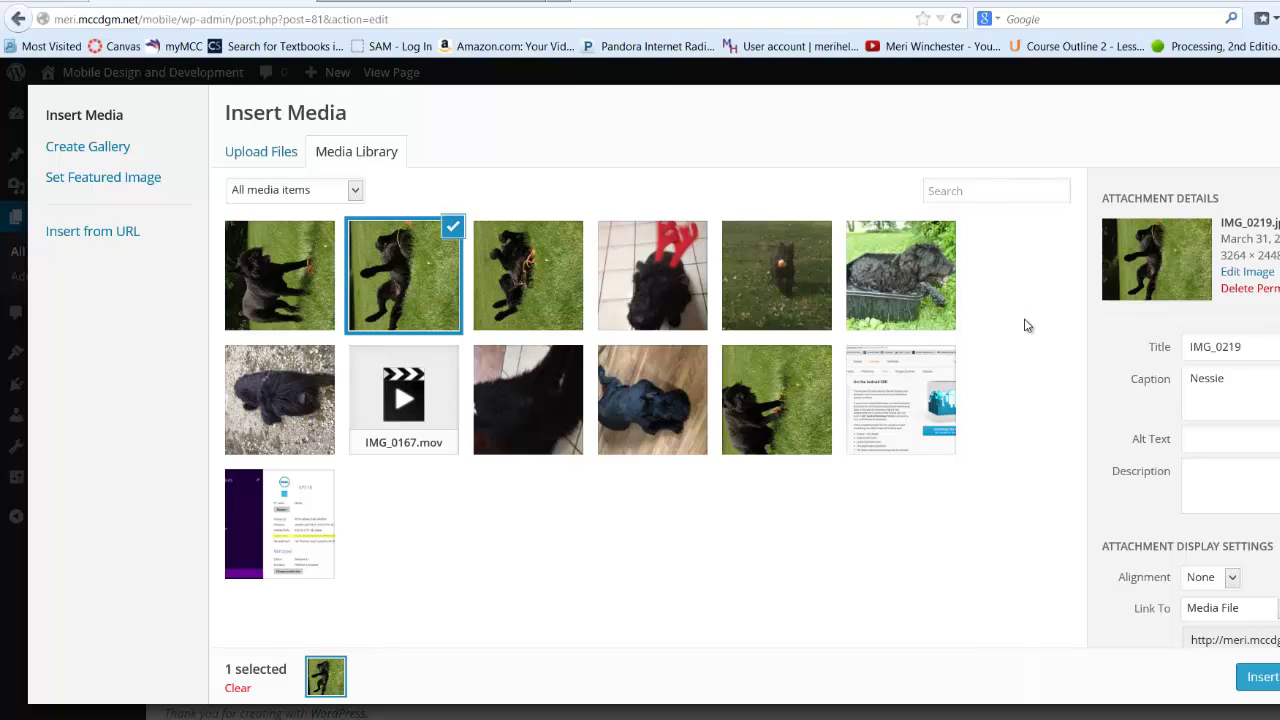
double_click(1235, 350)
text(Nessie 2)
Step: Set the title of photo IMG_0218 to Nessie 3 and update the Dogs page
click(528, 278)
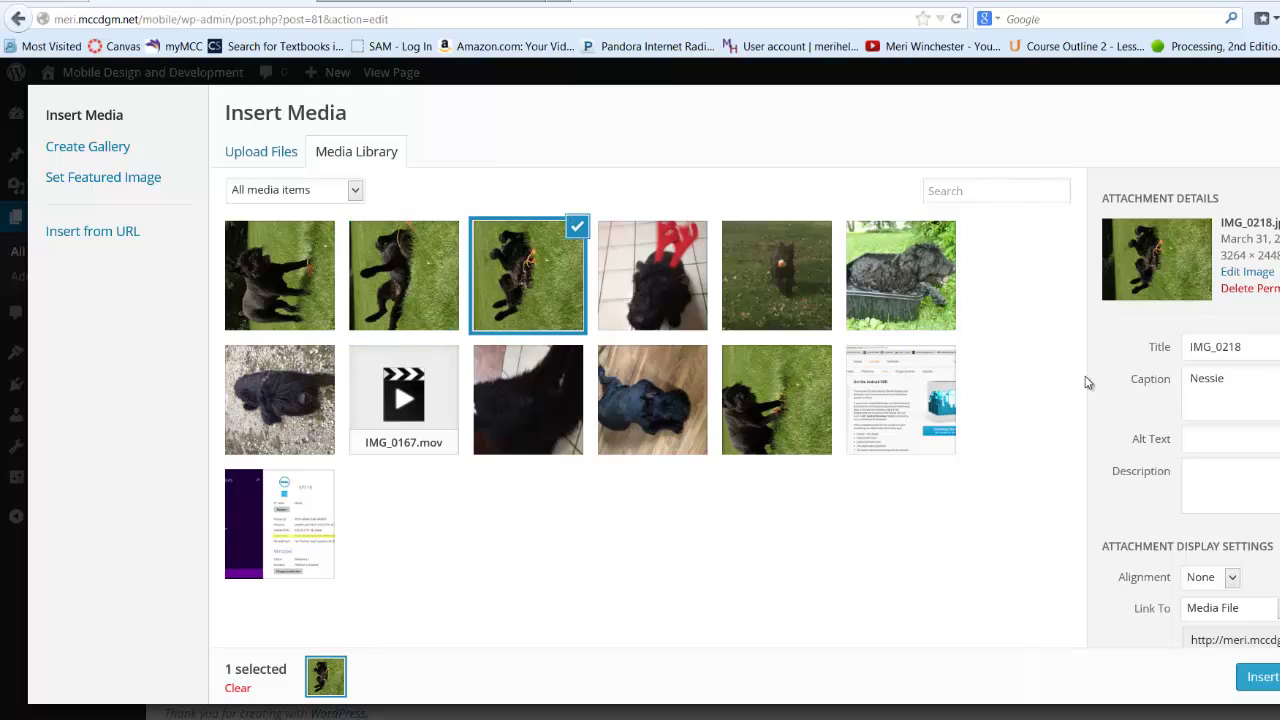
double_click(1272, 346)
text(Nessie 3)
click(1099, 401)
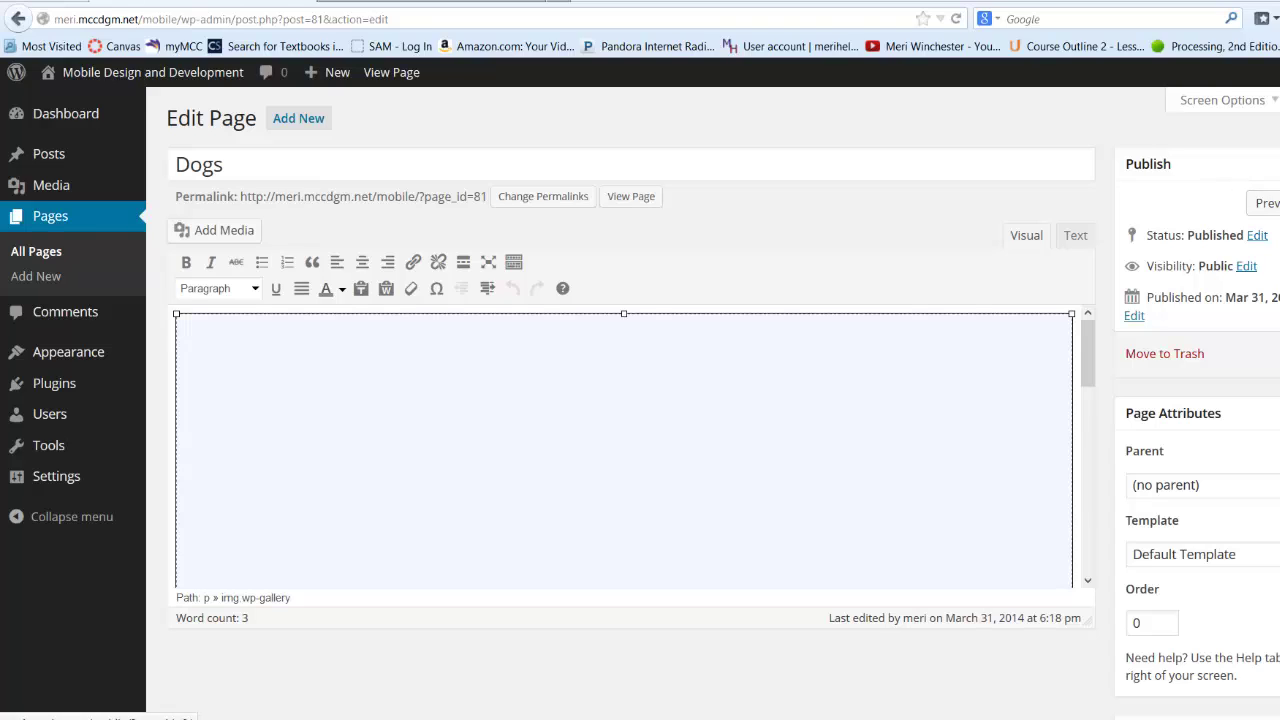
click(1276, 353)
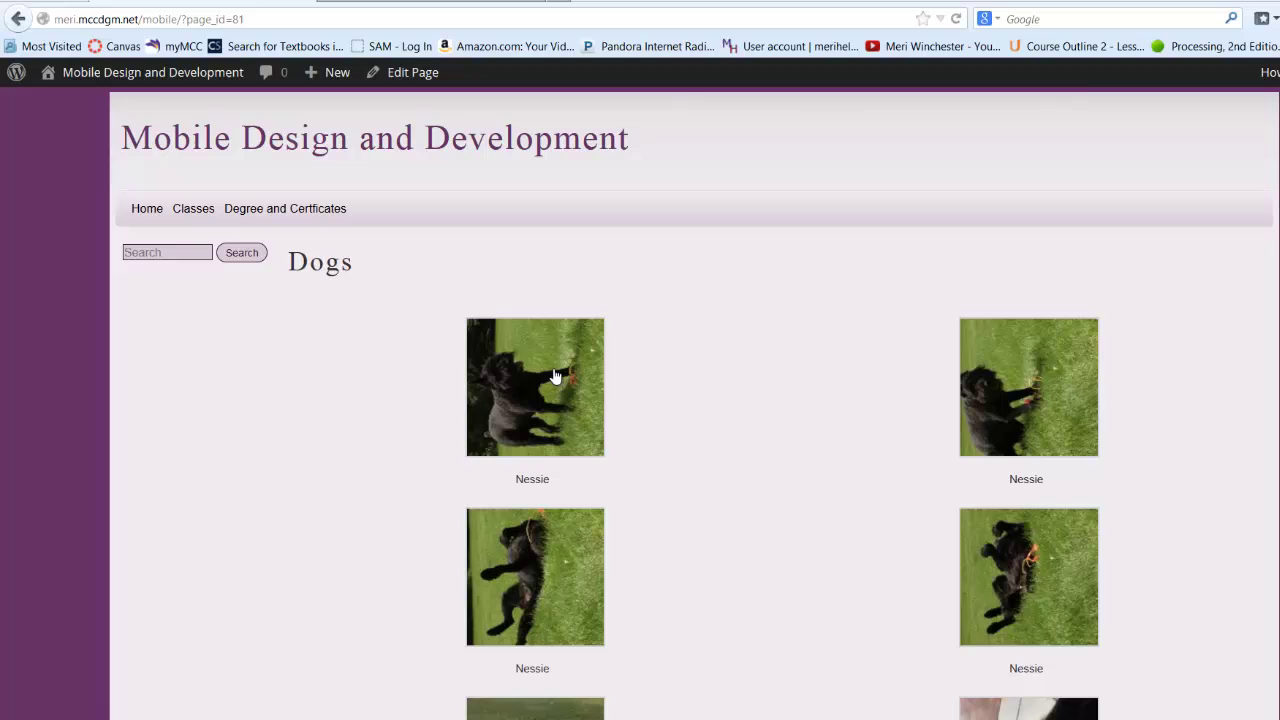
Step: Open the first gallery photo from the published Dogs page and follow the link beneath it to Nessie 2
click(581, 375)
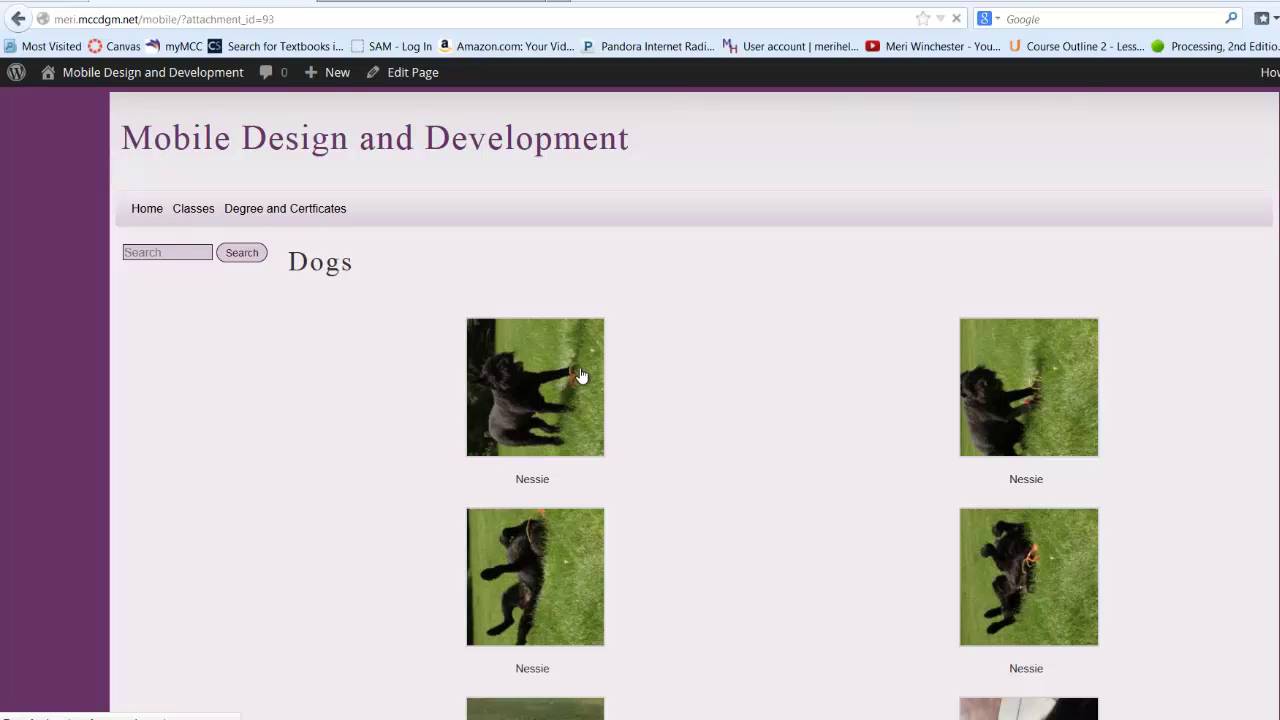
scroll(582, 377, down, 7)
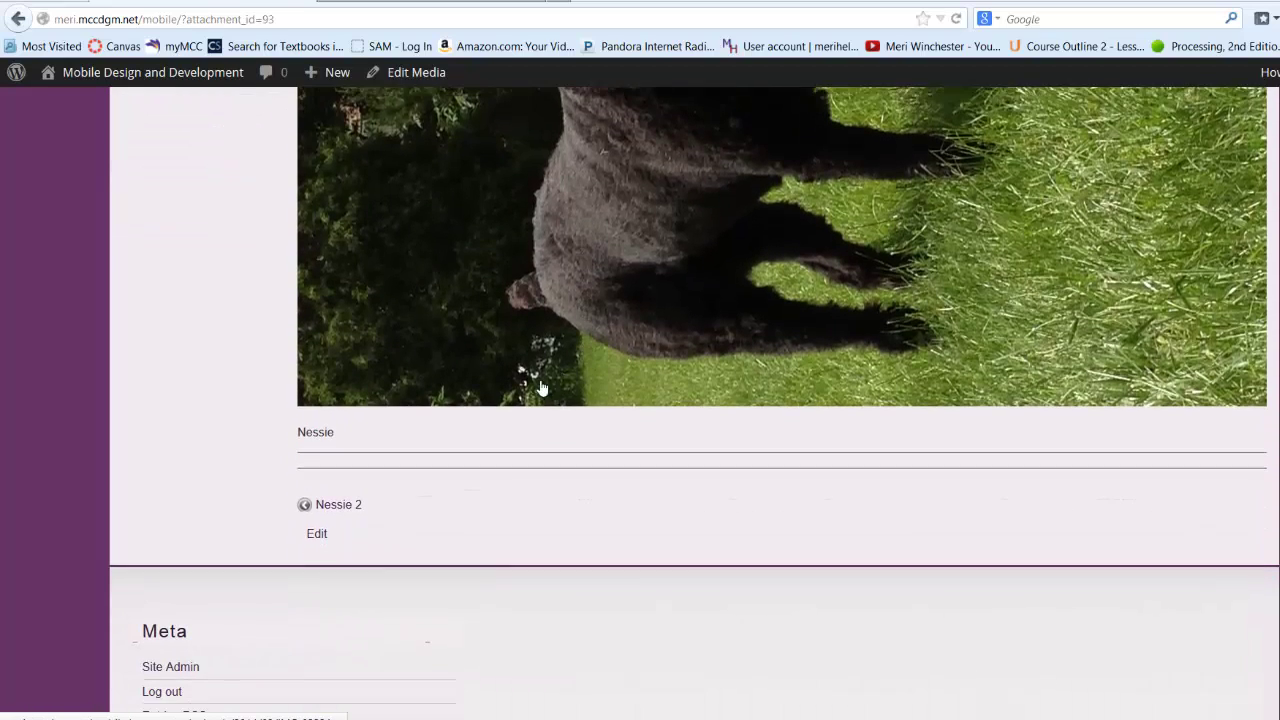
click(333, 498)
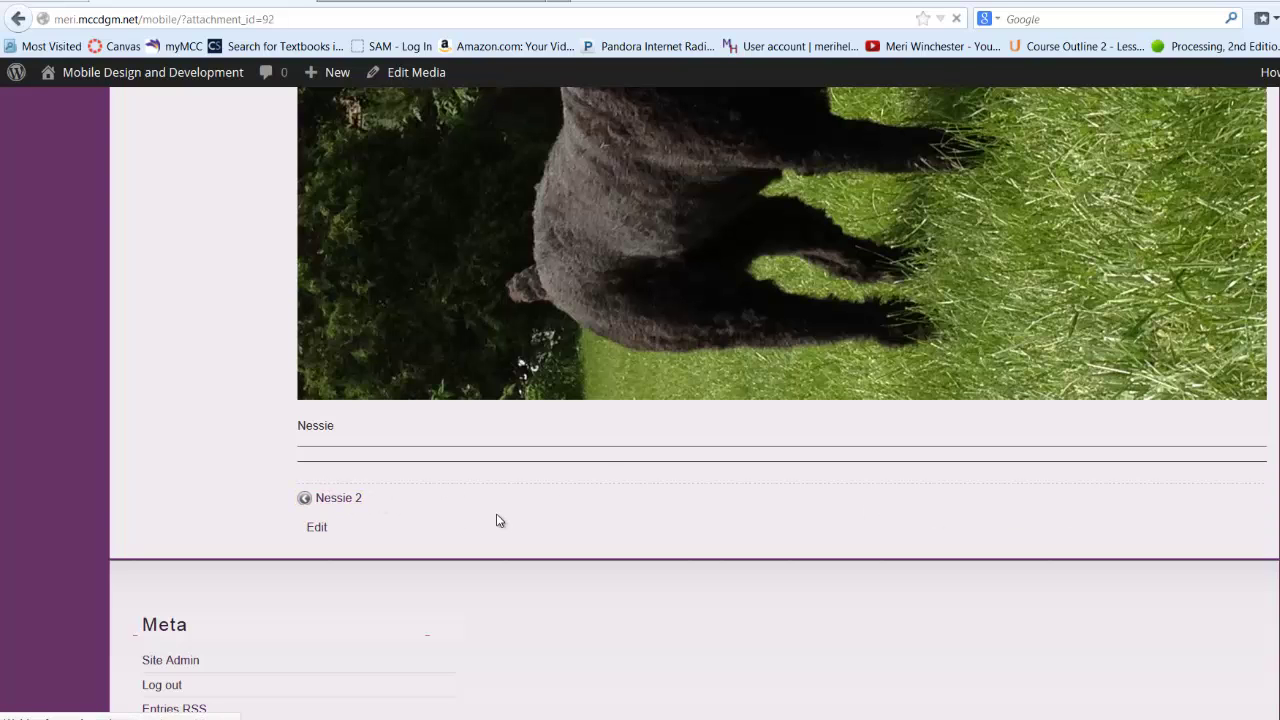
Step: Examine the Nessie 2 photo page from its title down to the caption and the links to neighbouring photos
scroll(434, 510, down, 5)
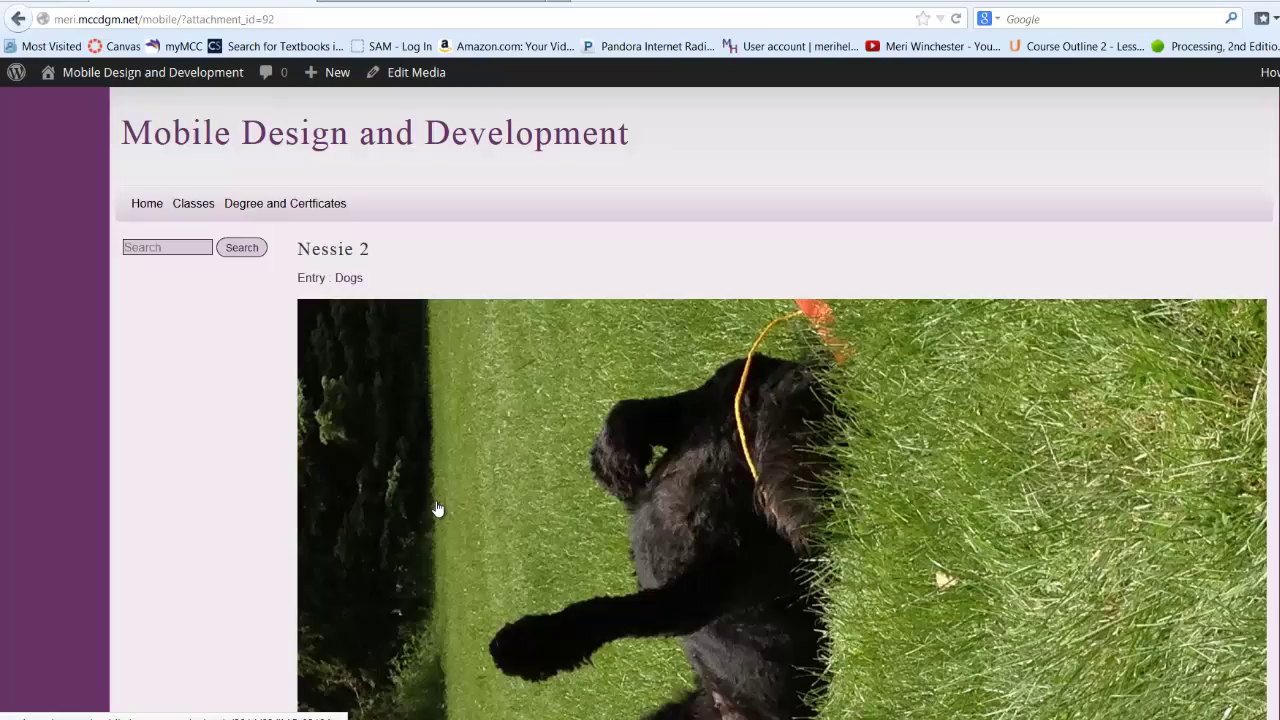
scroll(436, 508, up, 3)
scroll(436, 508, down, 5)
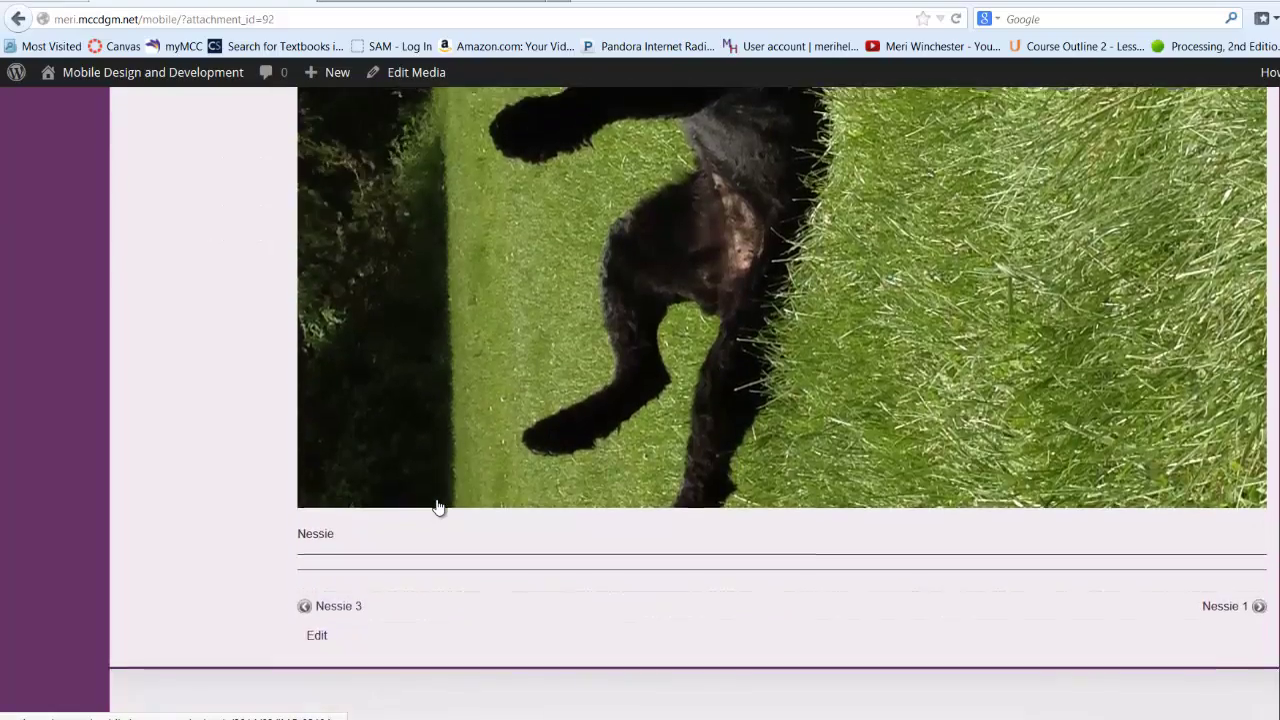
scroll(436, 508, up, 10)
scroll(420, 443, down, 5)
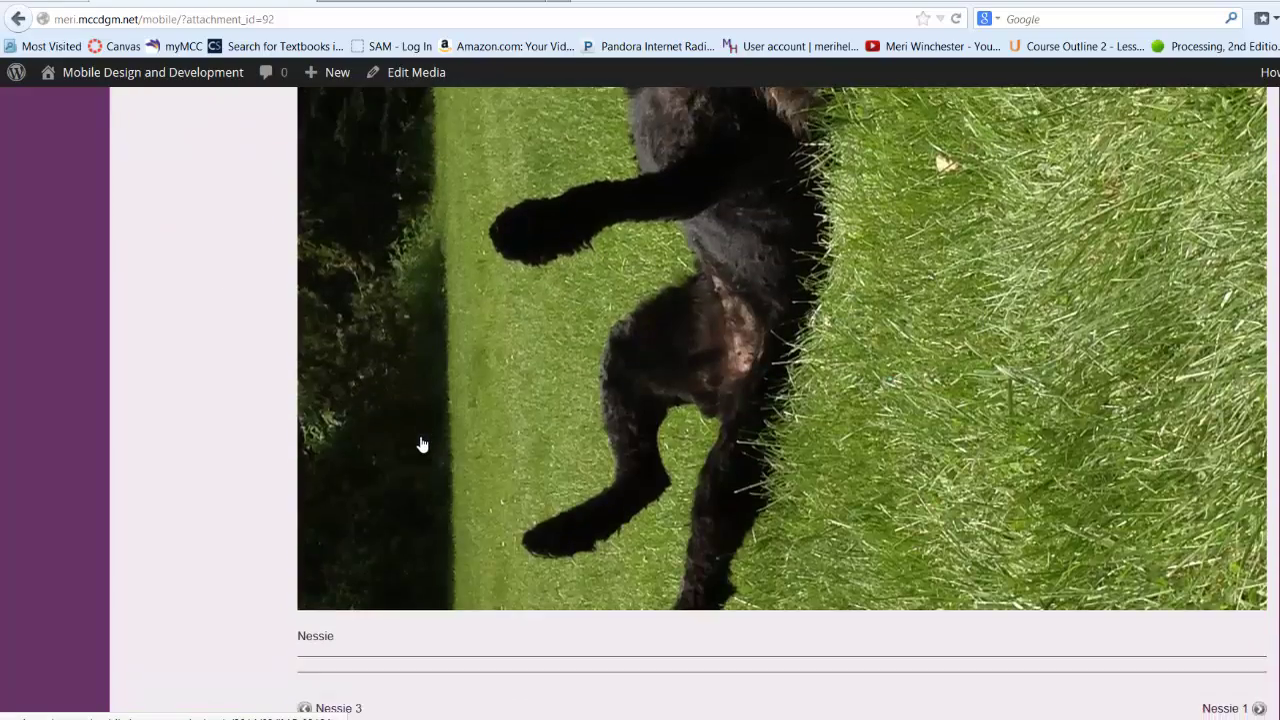
scroll(421, 448, up, 3)
scroll(421, 448, up, 3)
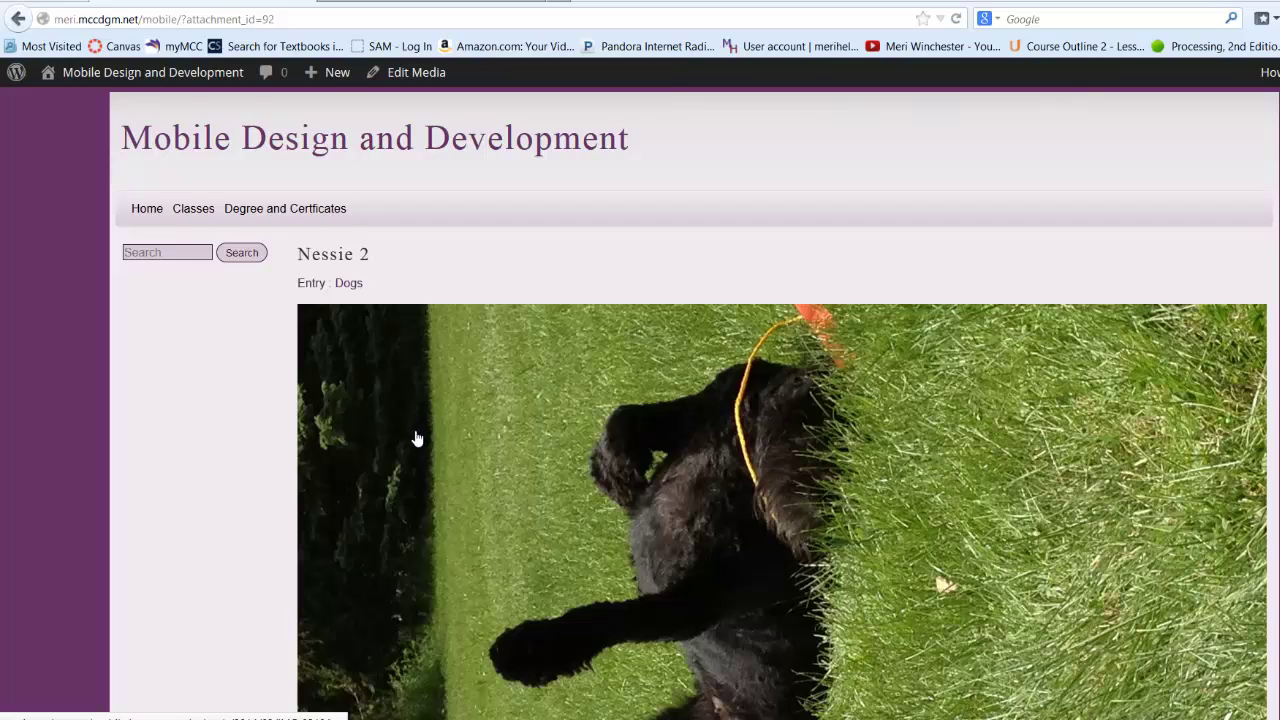
scroll(418, 438, down, 5)
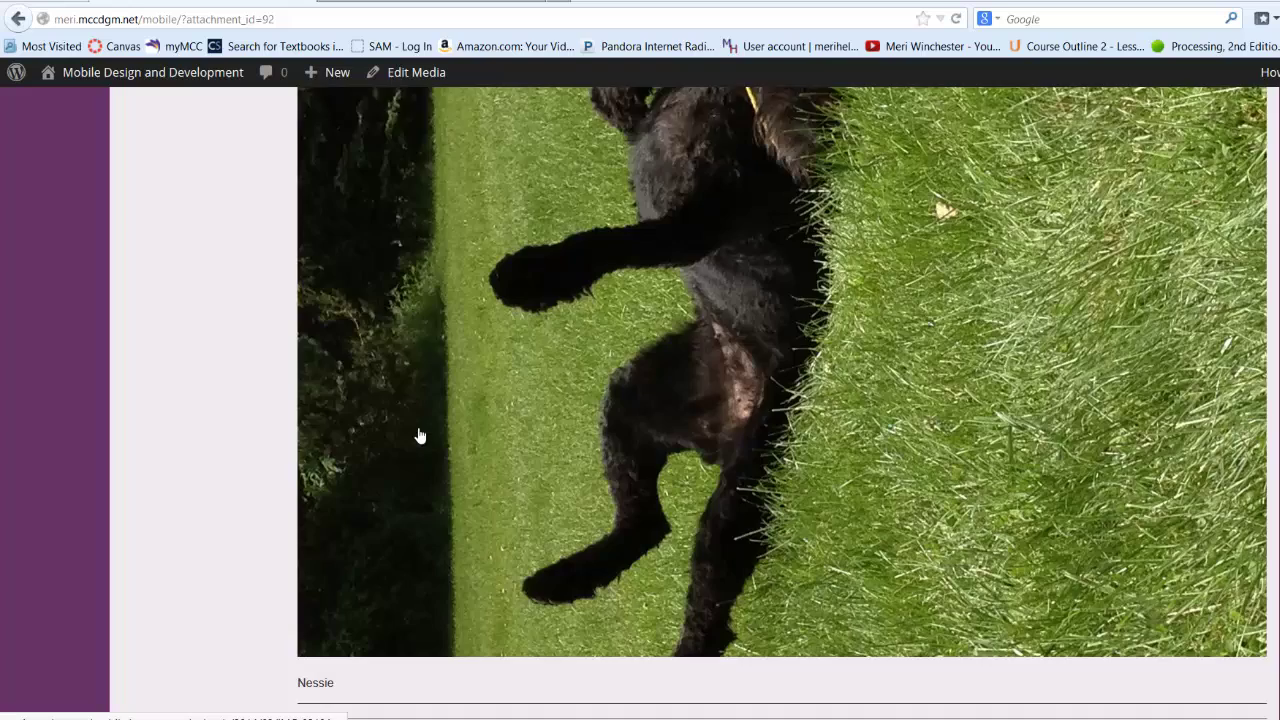
scroll(417, 434, up, 5)
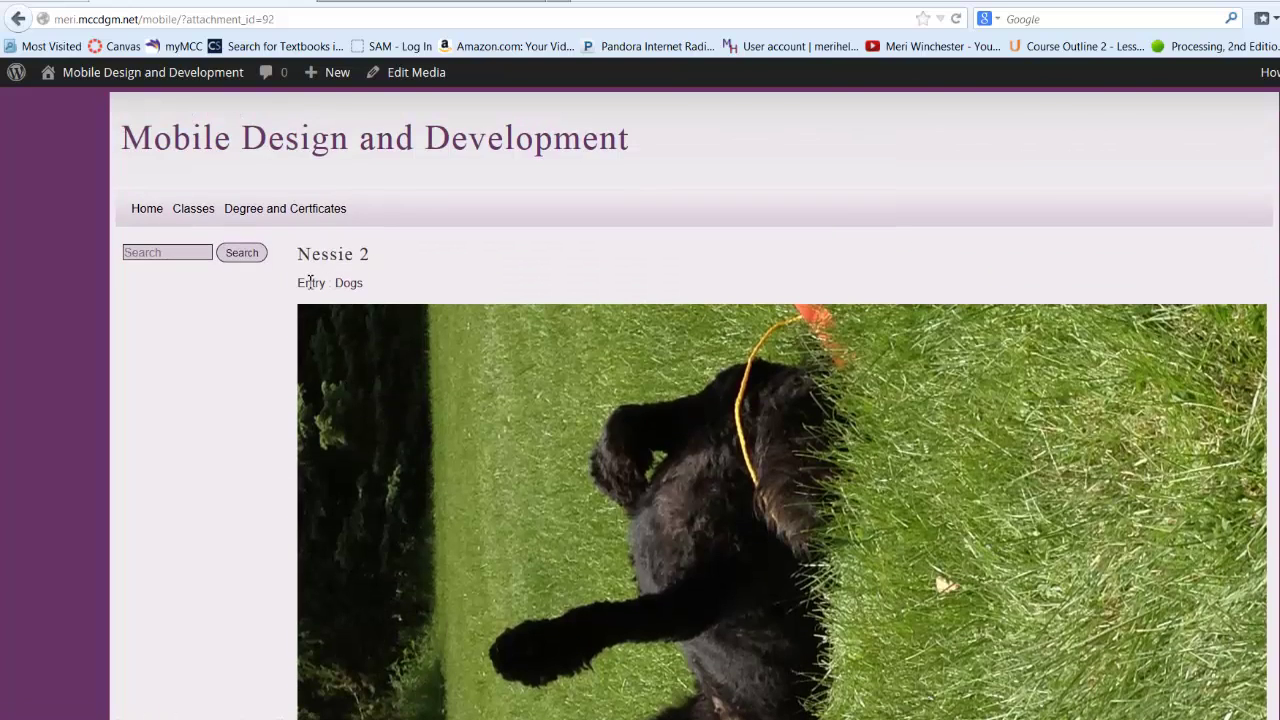
Step: Return to the Dogs page through the entry link and look over the whole gallery and the comment form
click(349, 284)
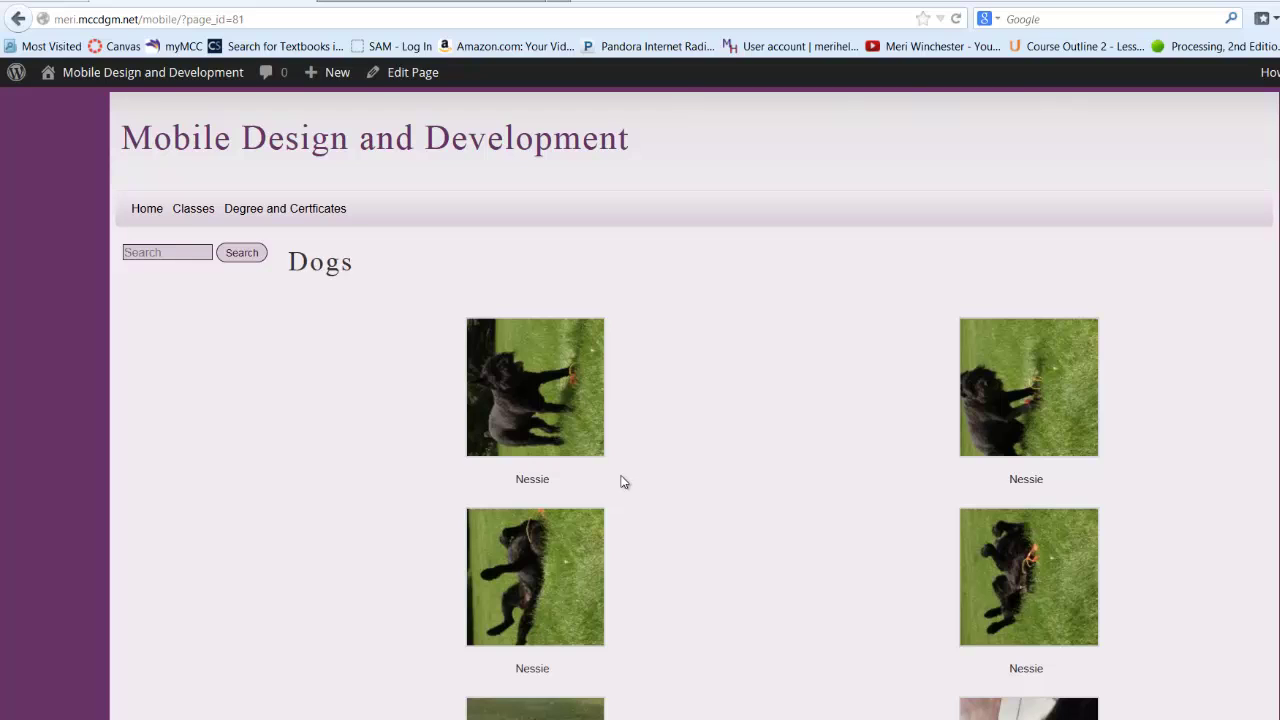
scroll(848, 365, down, 8)
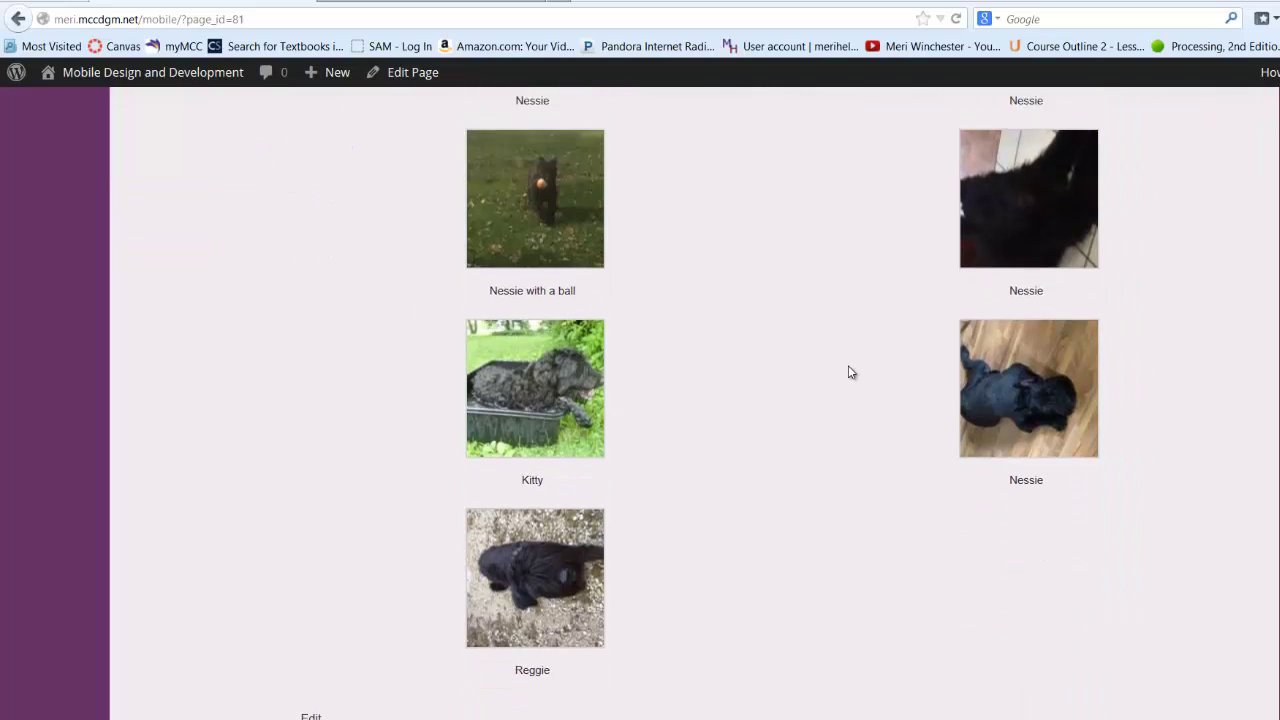
scroll(848, 372, down, 2)
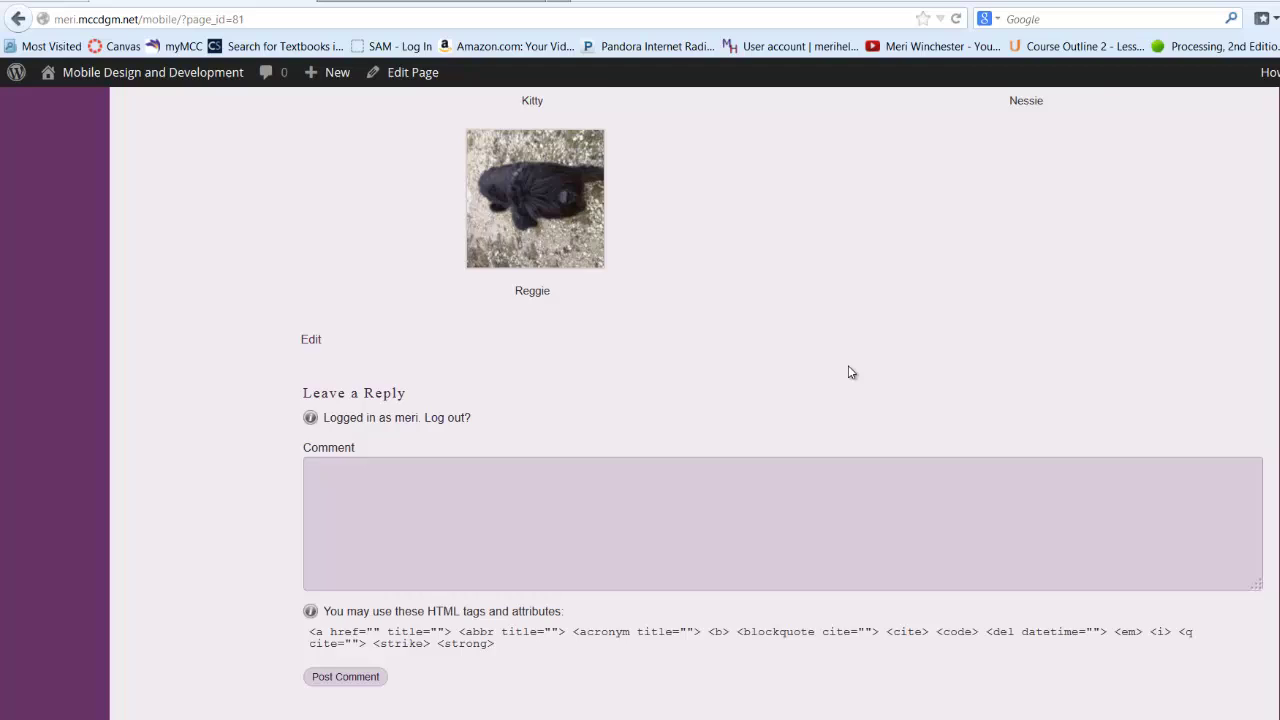
scroll(848, 372, up, 10)
scroll(848, 372, up, 2)
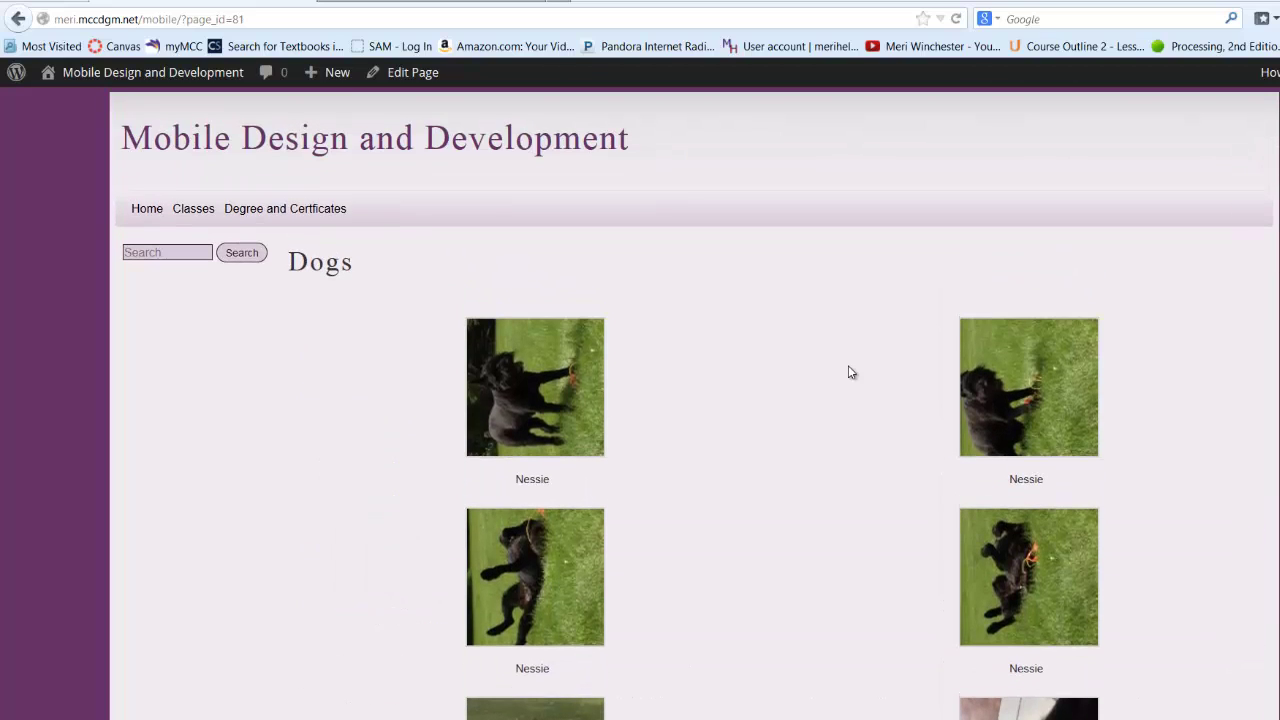